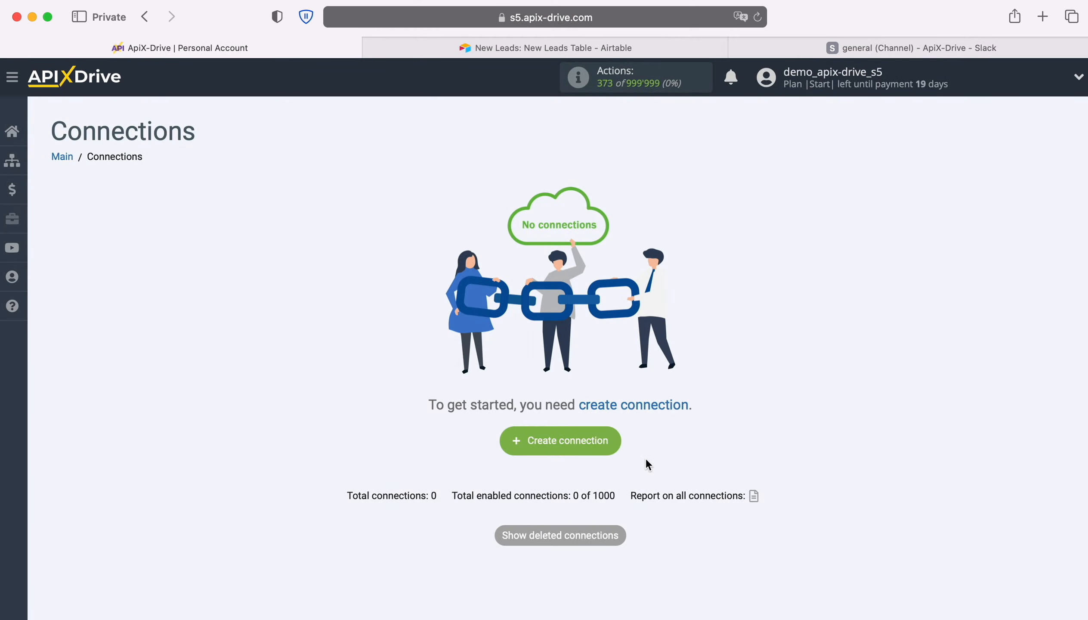
- Create a new connection and set Airtable as its data source system
left_click(611, 440)
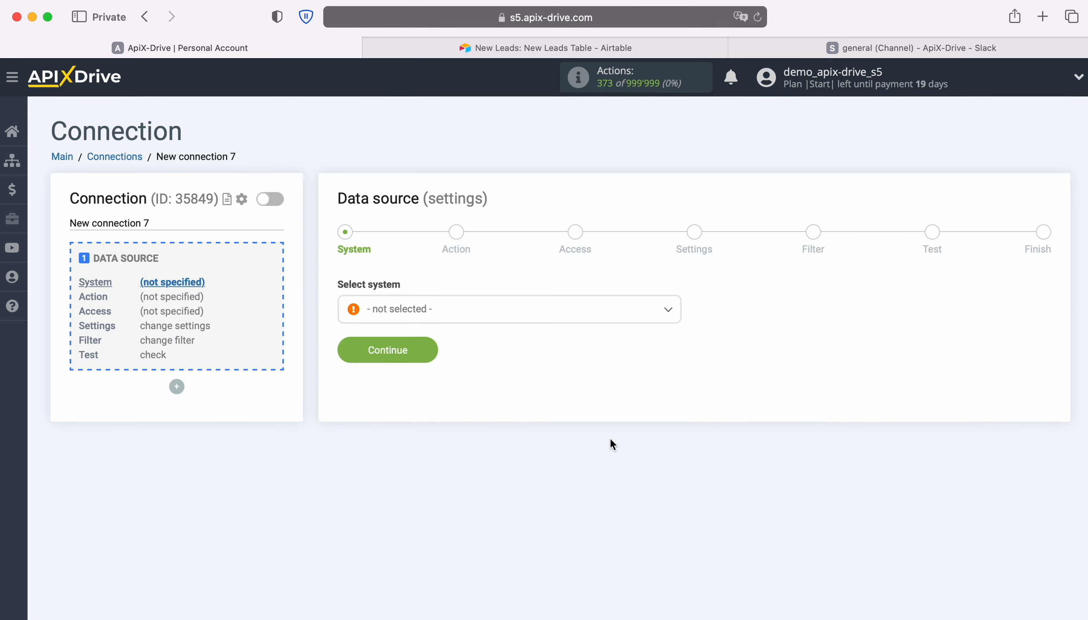
left_click(564, 322)
scroll(559, 434, "down", 4)
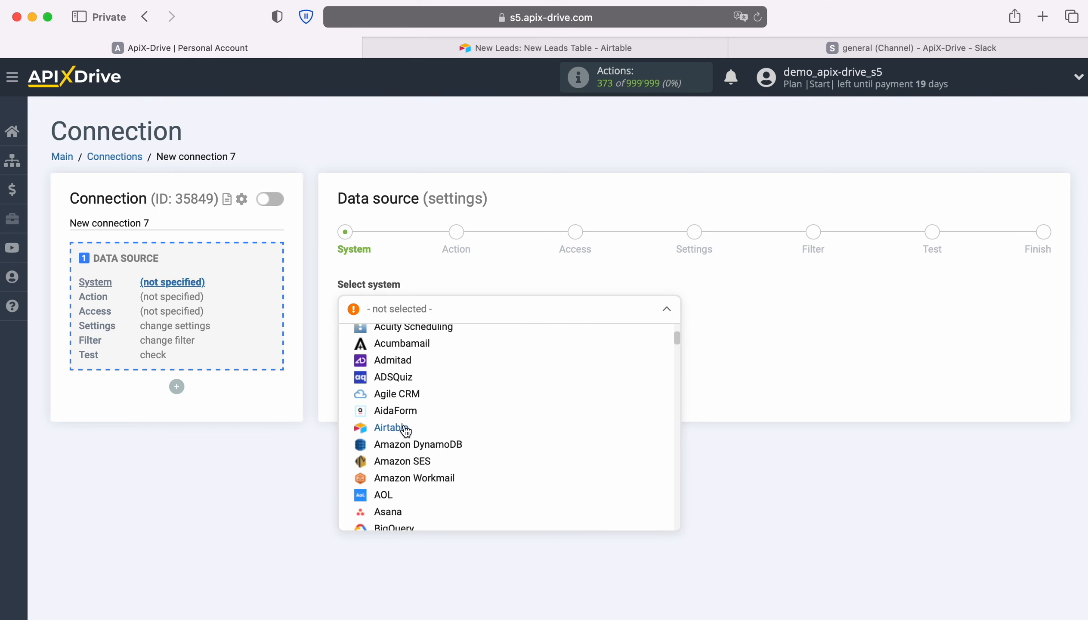
left_click(405, 430)
left_click(430, 347)
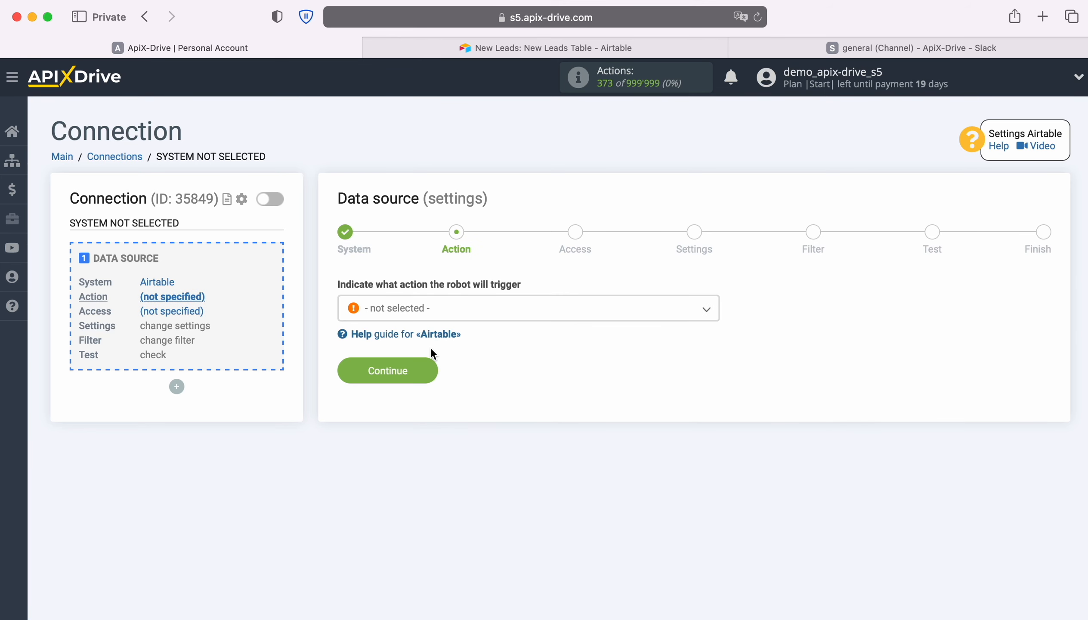
- Set the Airtable source action to Get ROWS (new) and continue to the access stage
left_click(562, 314)
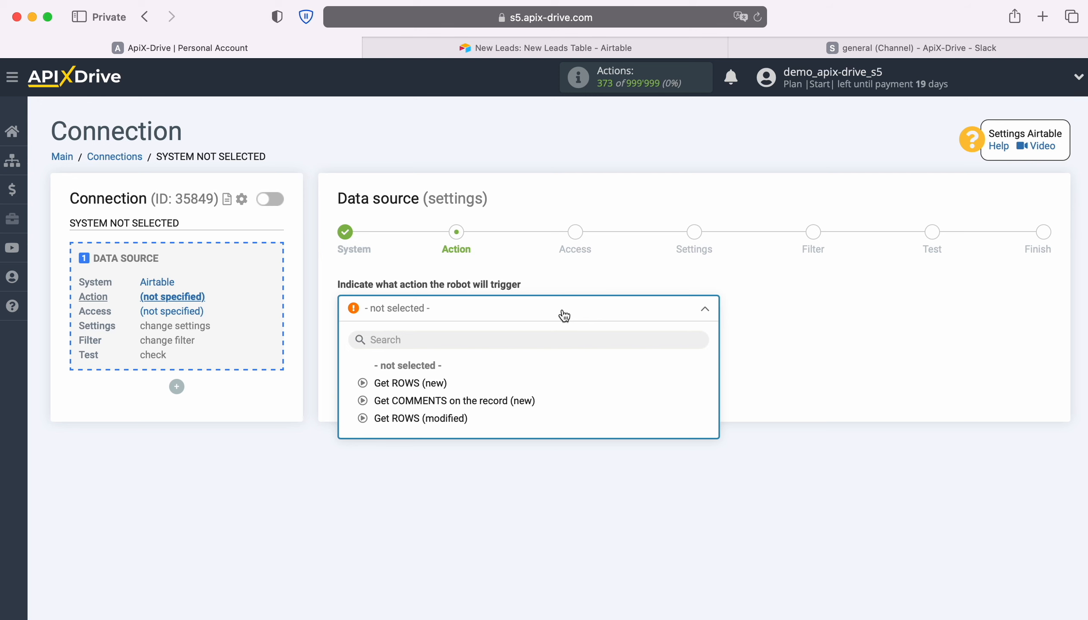
left_click(433, 384)
left_click(432, 367)
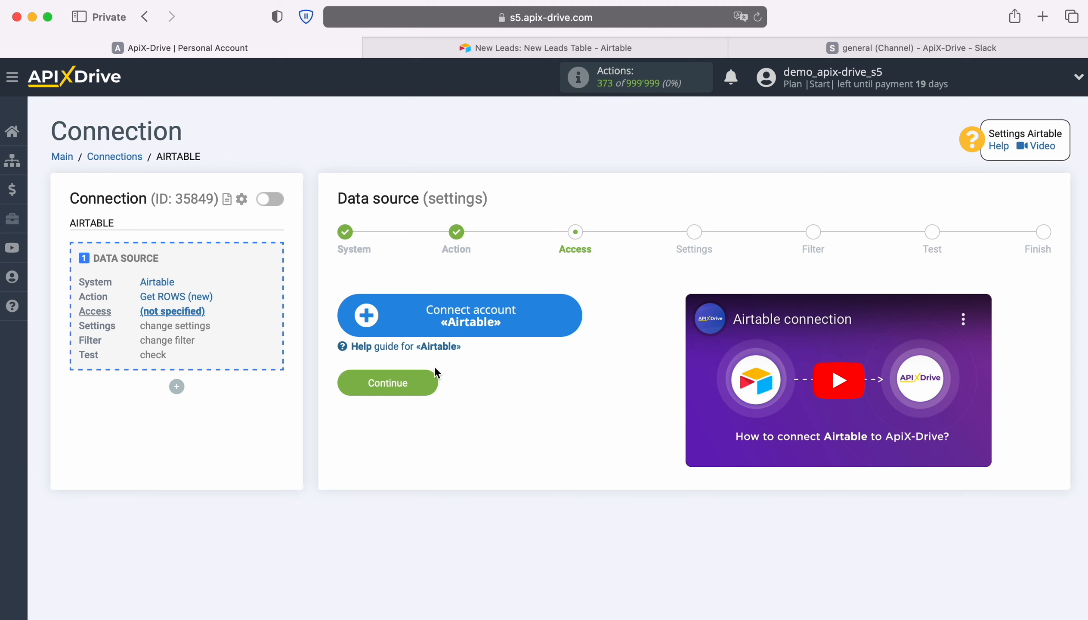
- Start connecting an Airtable account and sign in with the saved account e-mail and password
left_click(574, 322)
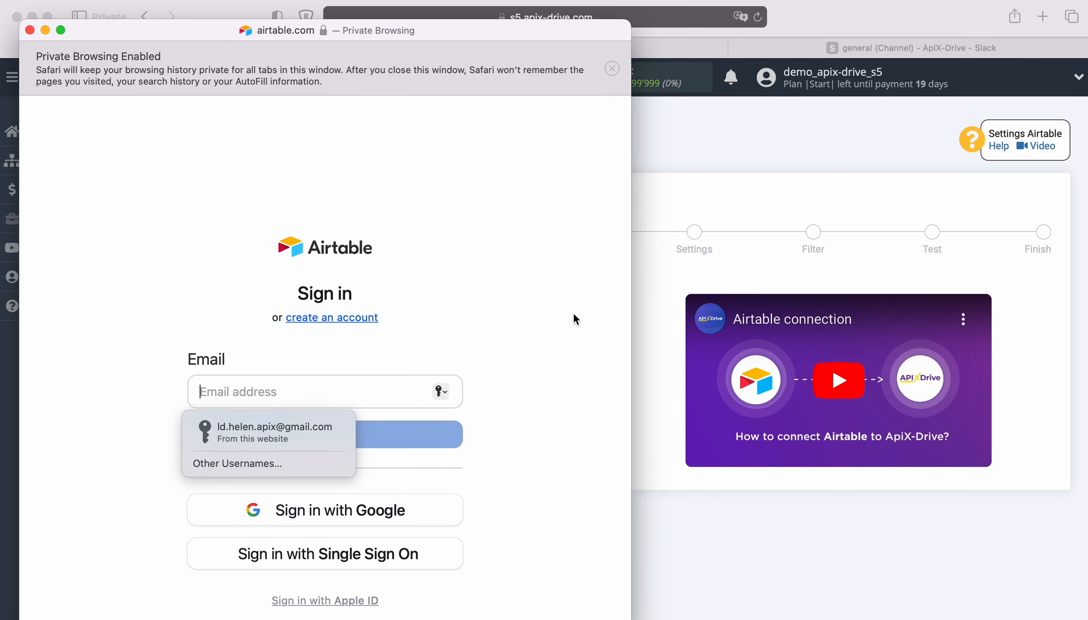
left_click(296, 434)
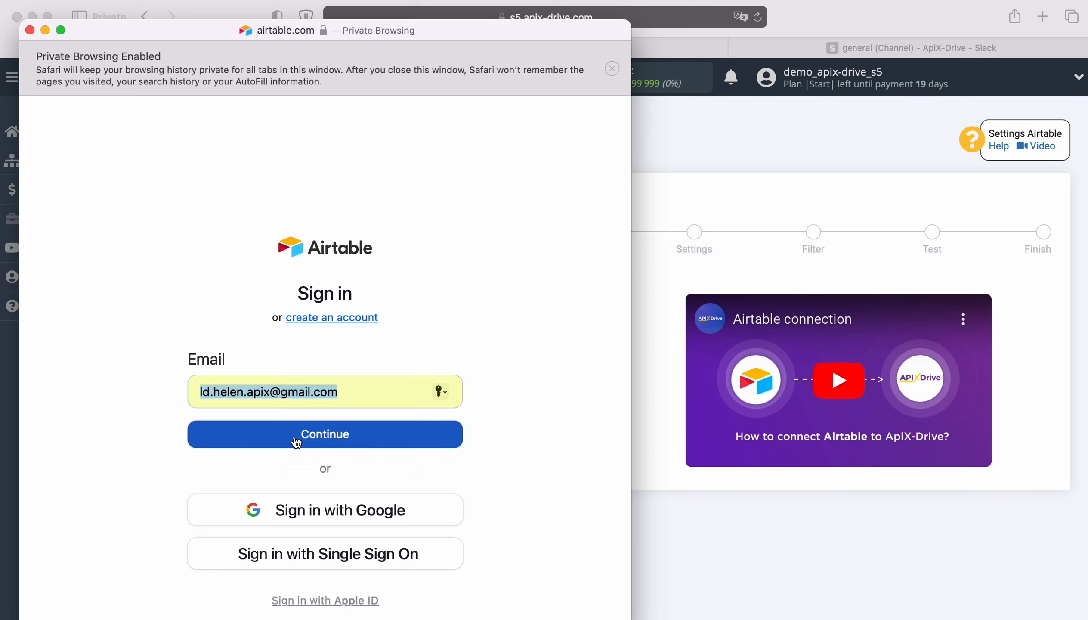
left_click(339, 432)
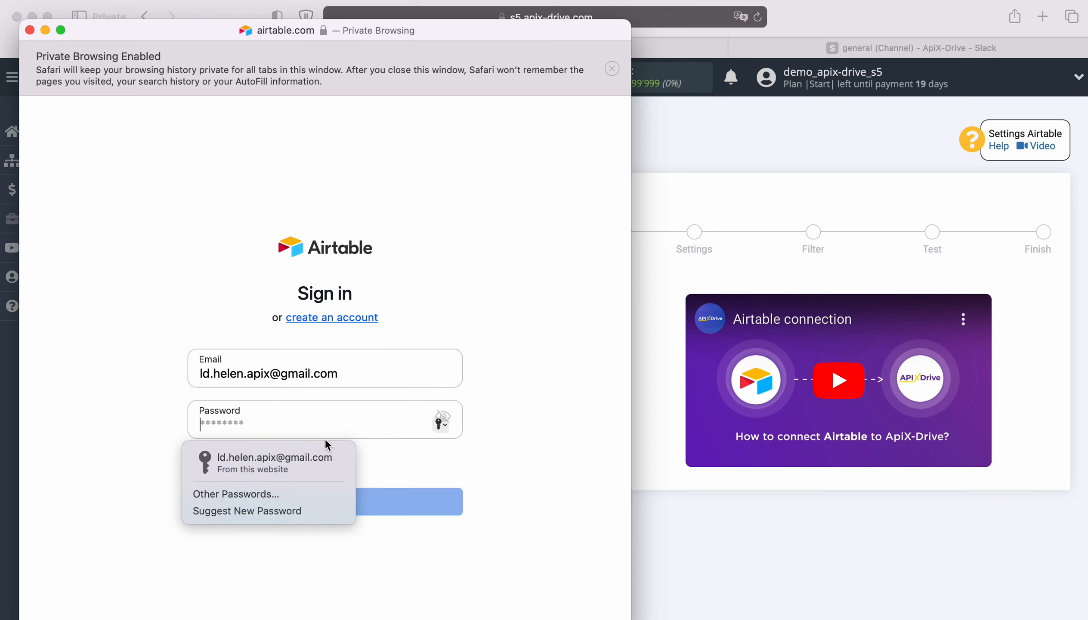
left_click(302, 458)
left_click(344, 500)
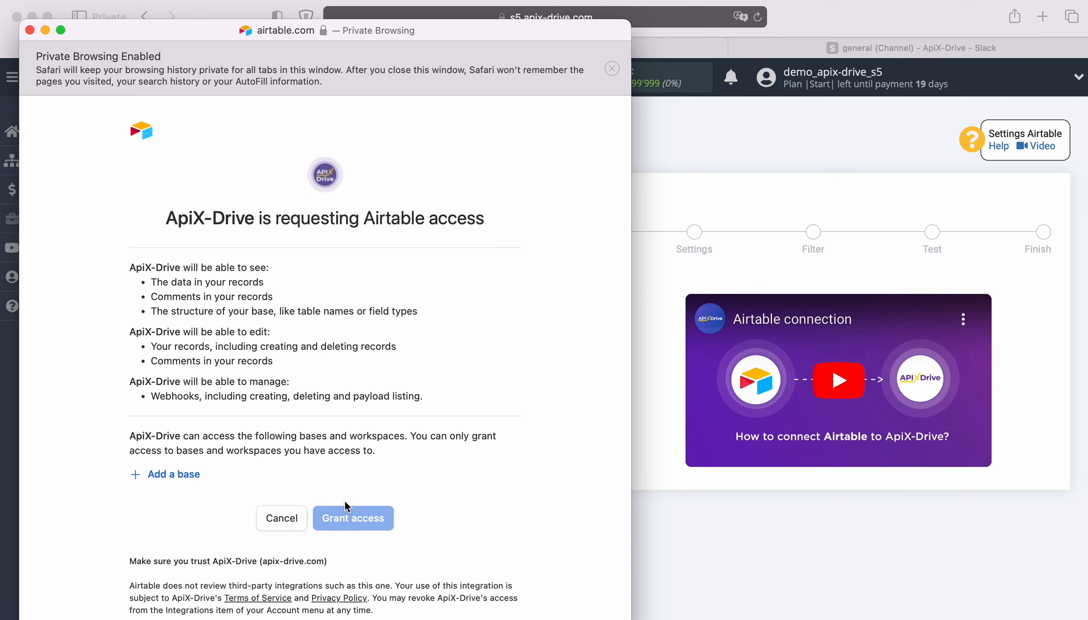
- Grant ApiX-Drive access to the New Leads and New Orders bases in Airtable
left_click(157, 473)
left_click(183, 448)
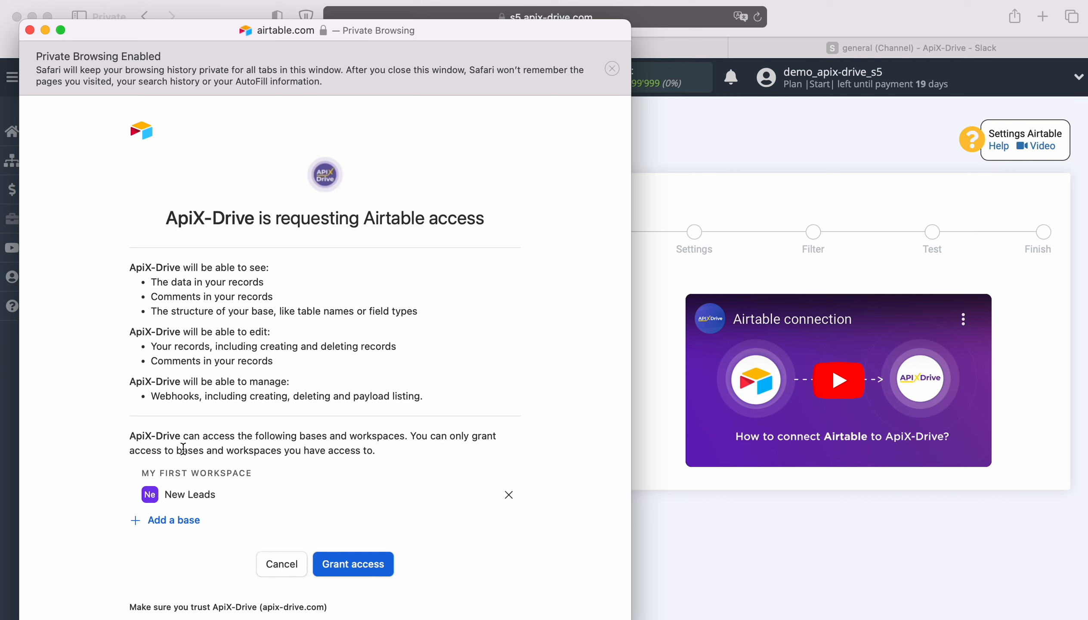
left_click(175, 520)
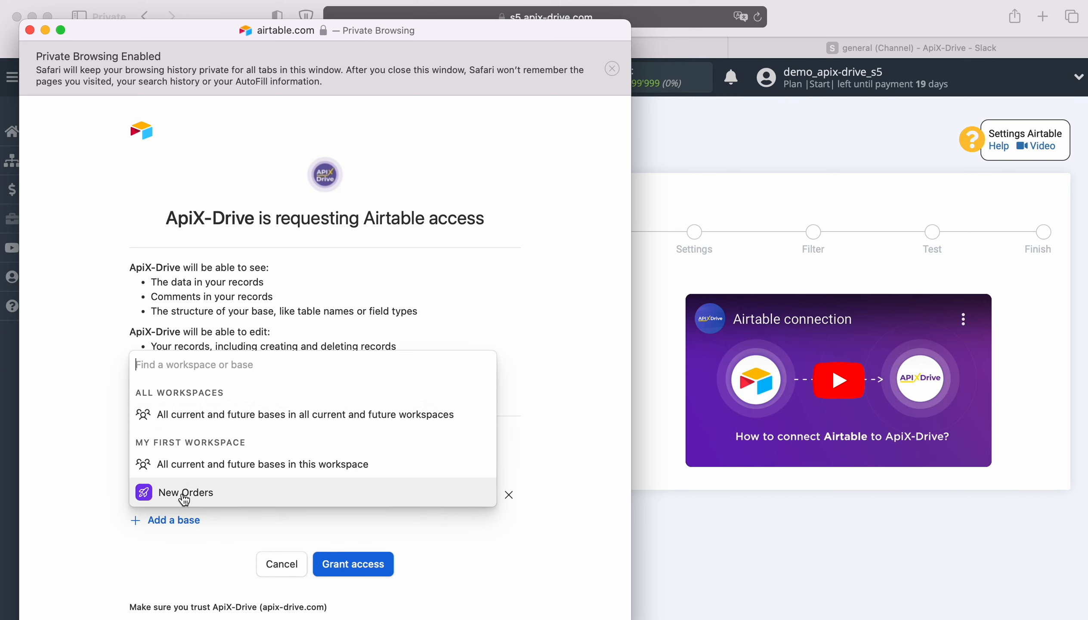
left_click(186, 493)
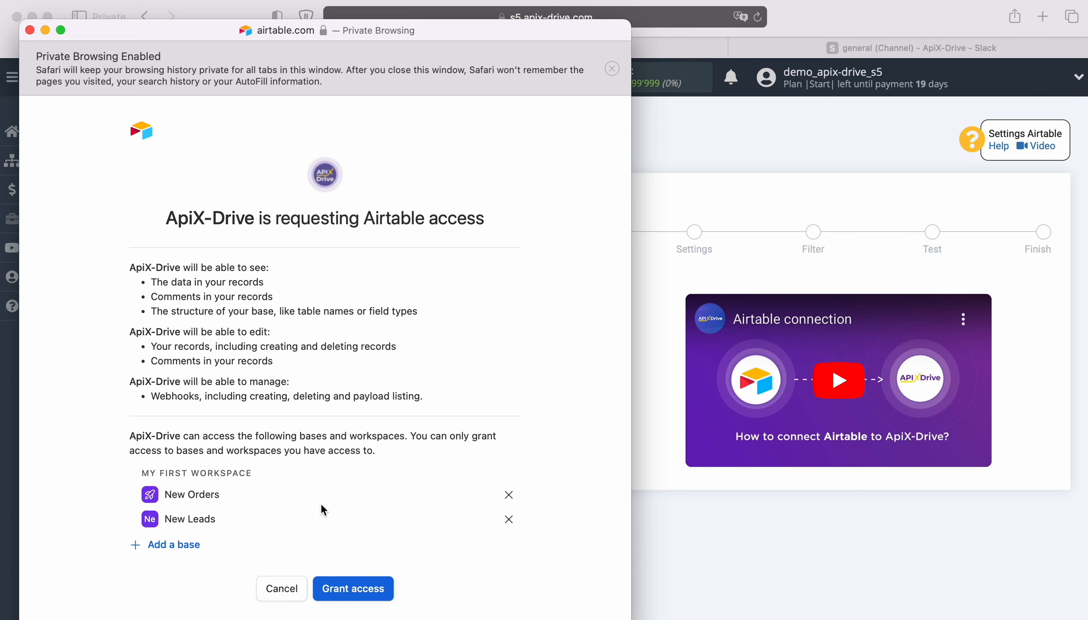
left_click(356, 591)
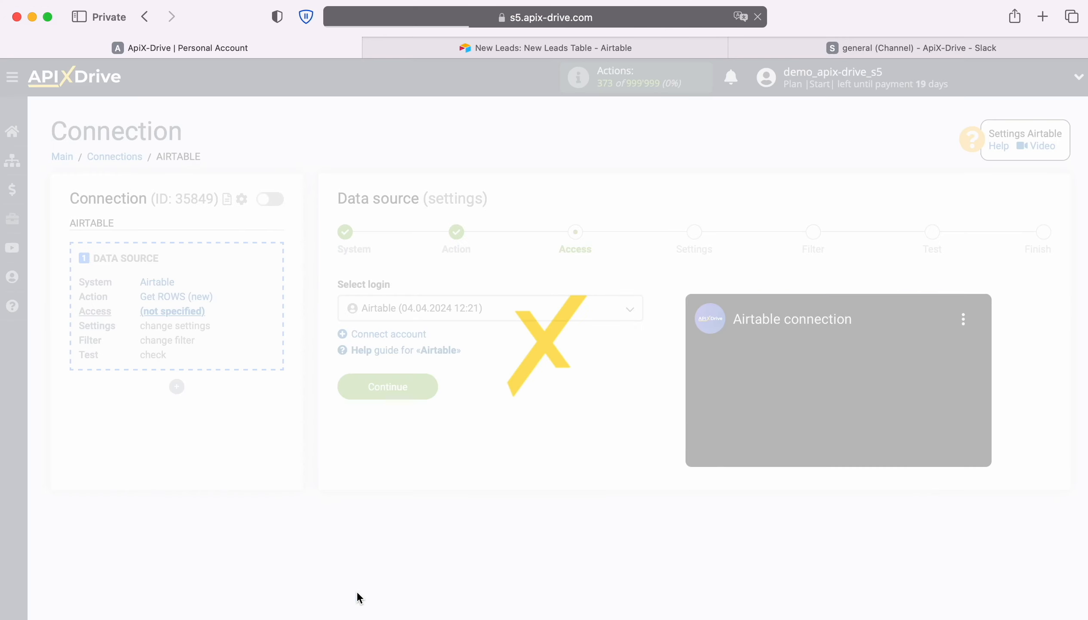
- Select the newly connected Airtable login for the data source and continue to its settings
left_click(570, 311)
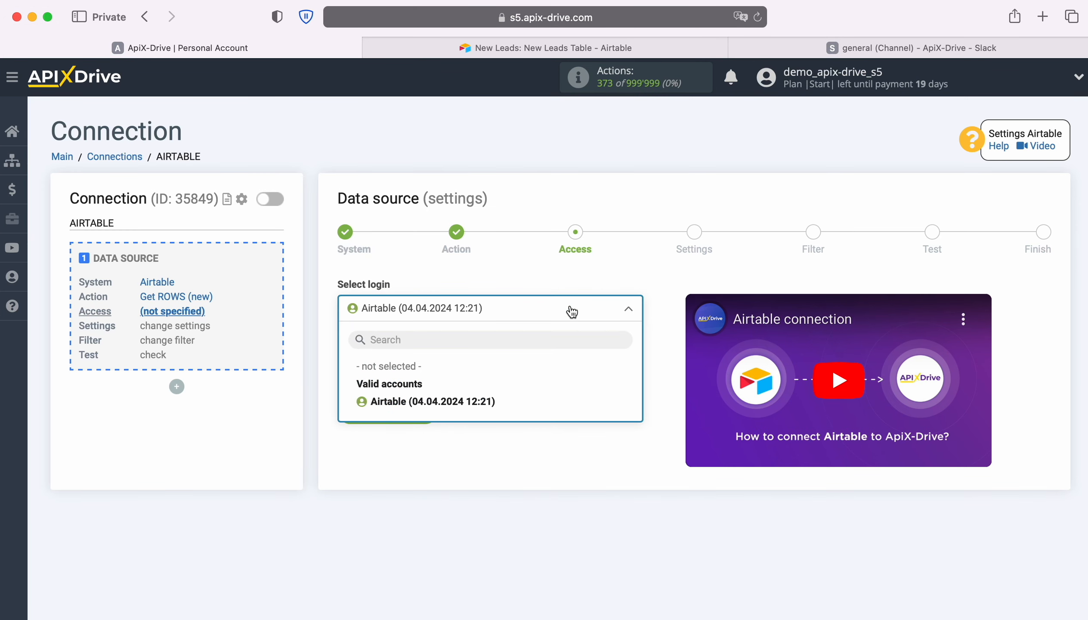
left_click(486, 405)
left_click(431, 411)
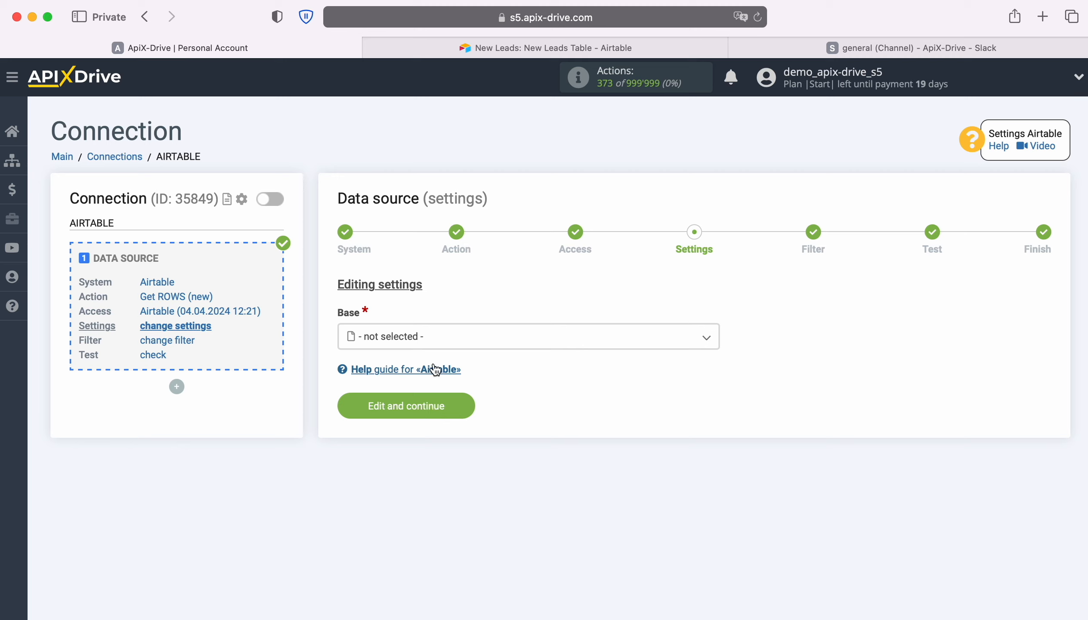
- Set the source base to New Leads and the table to New Leads Table, and open the created-time column choices
left_click(443, 343)
left_click(409, 433)
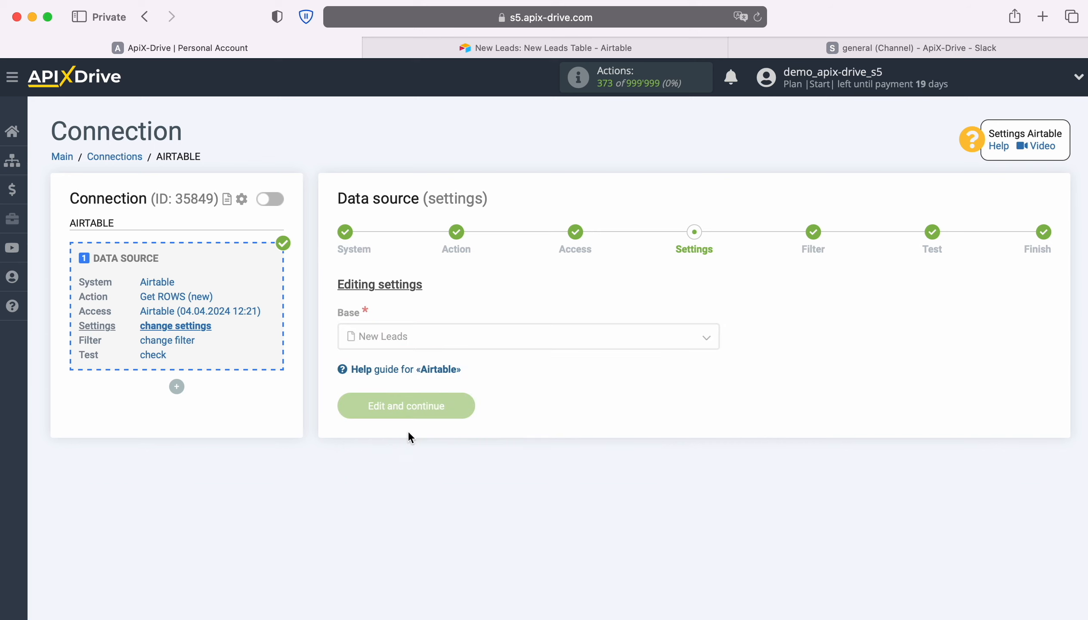
left_click(418, 404)
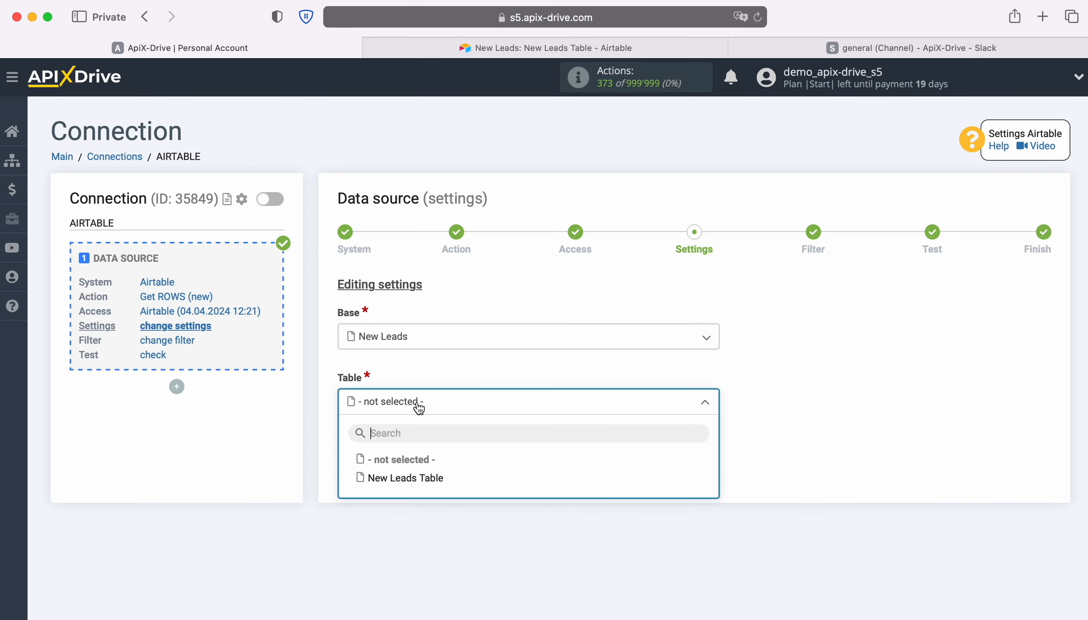
left_click(421, 478)
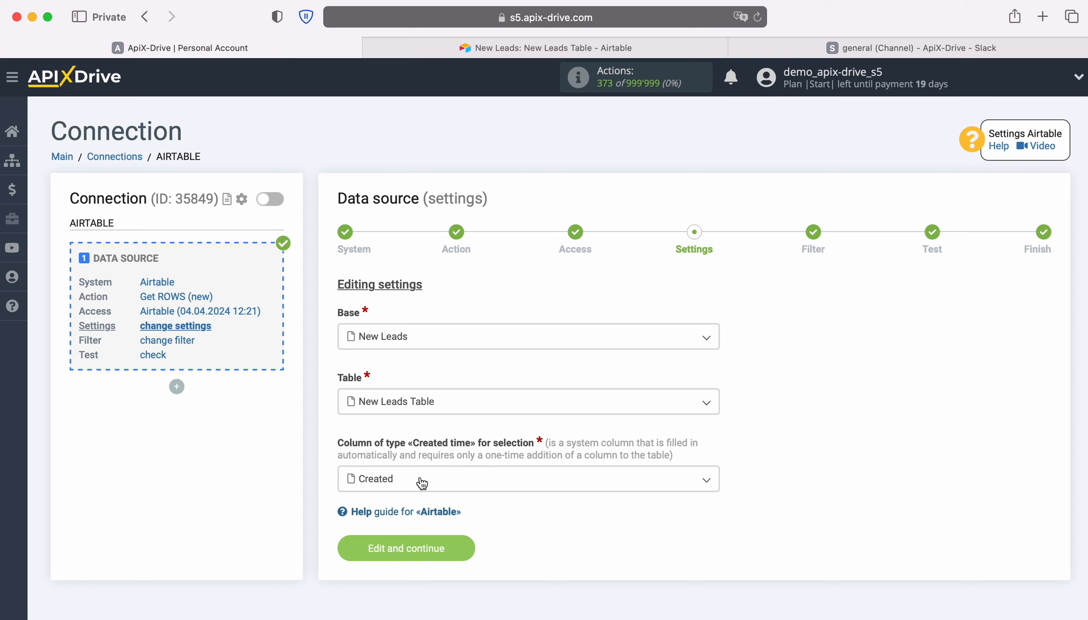
left_click(462, 487)
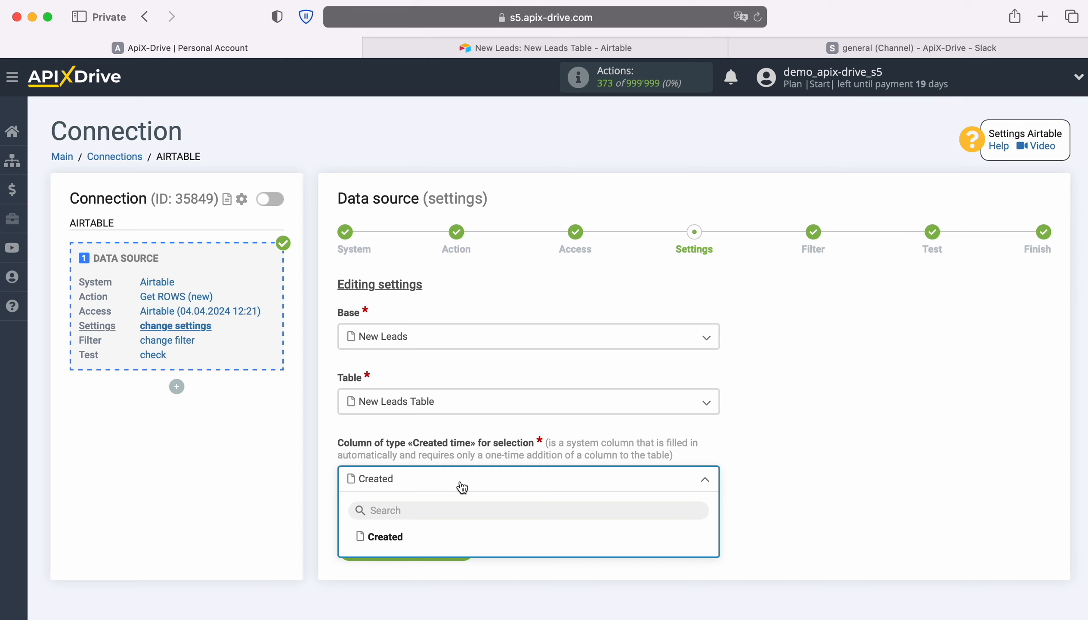
- Switch to the Airtable table, find the Created time type among the new-field types, and return to ApiX-Drive without adding a field
left_click(470, 47)
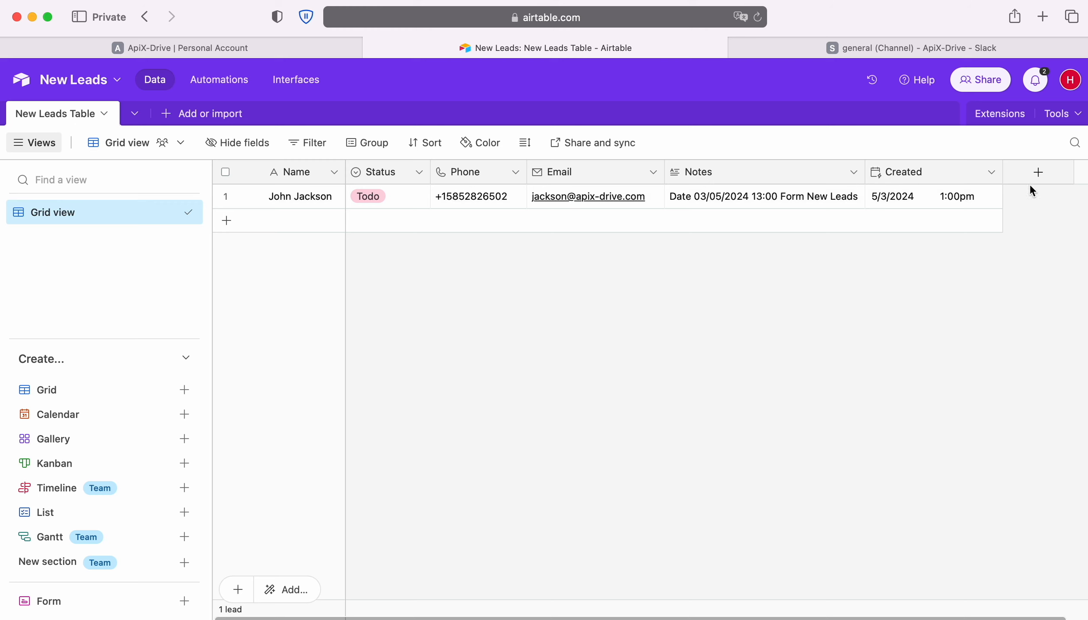
left_click(1038, 174)
scroll(923, 368, "down", 5)
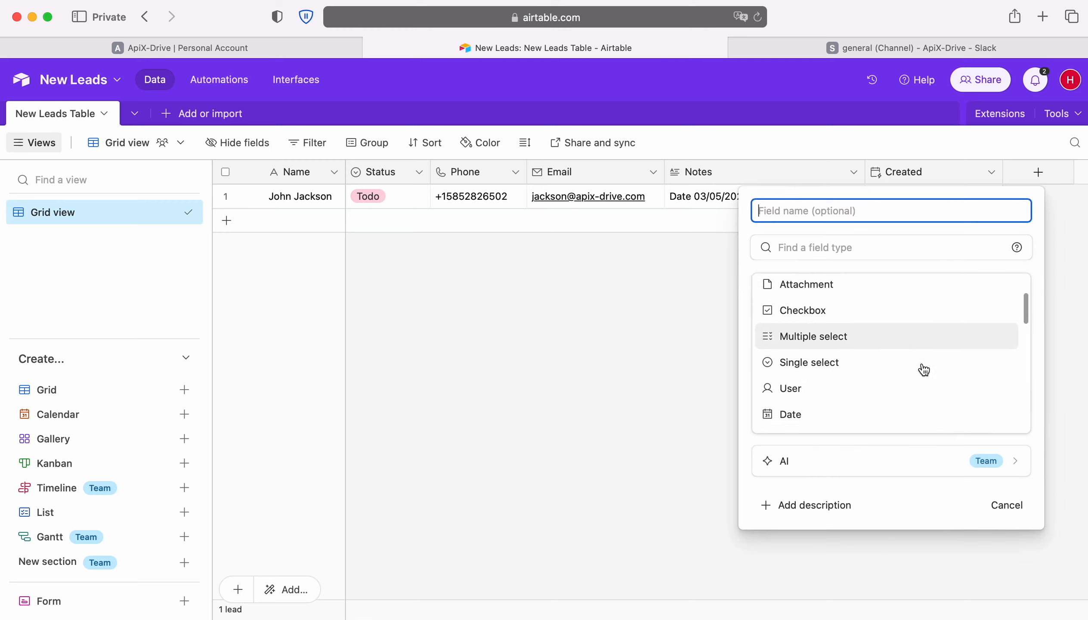
scroll(923, 368, "down", 8)
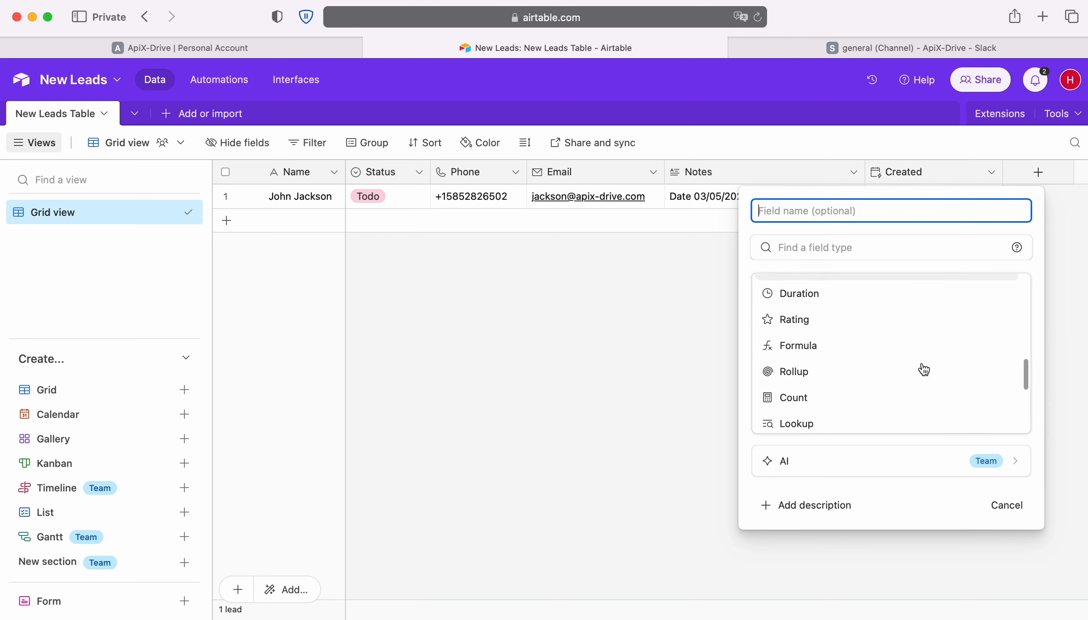
scroll(923, 369, "down", 2)
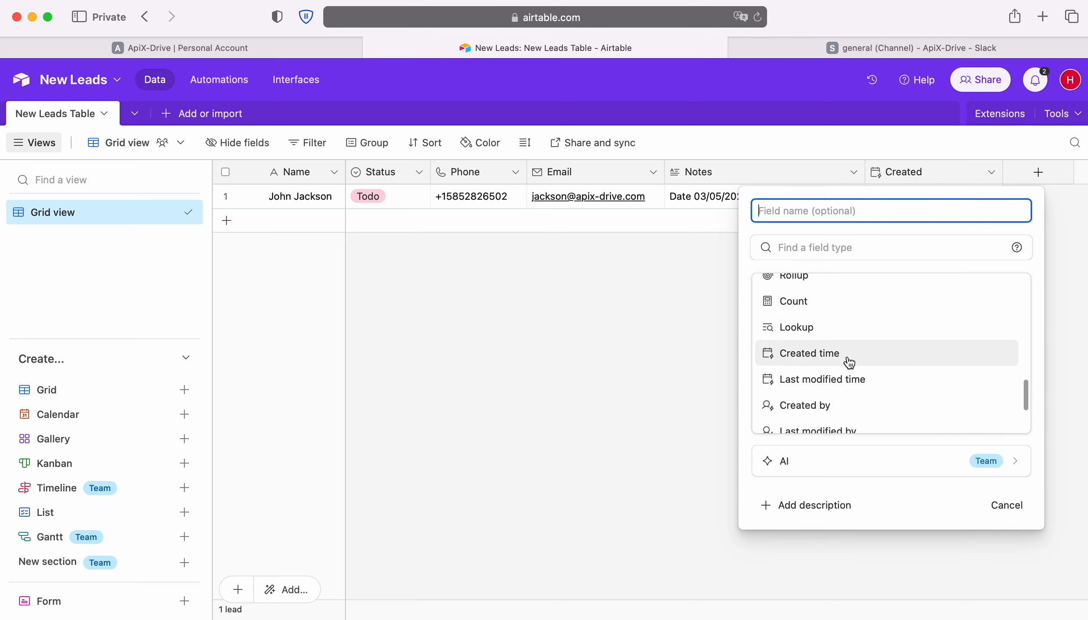
left_click(581, 362)
left_click(120, 48)
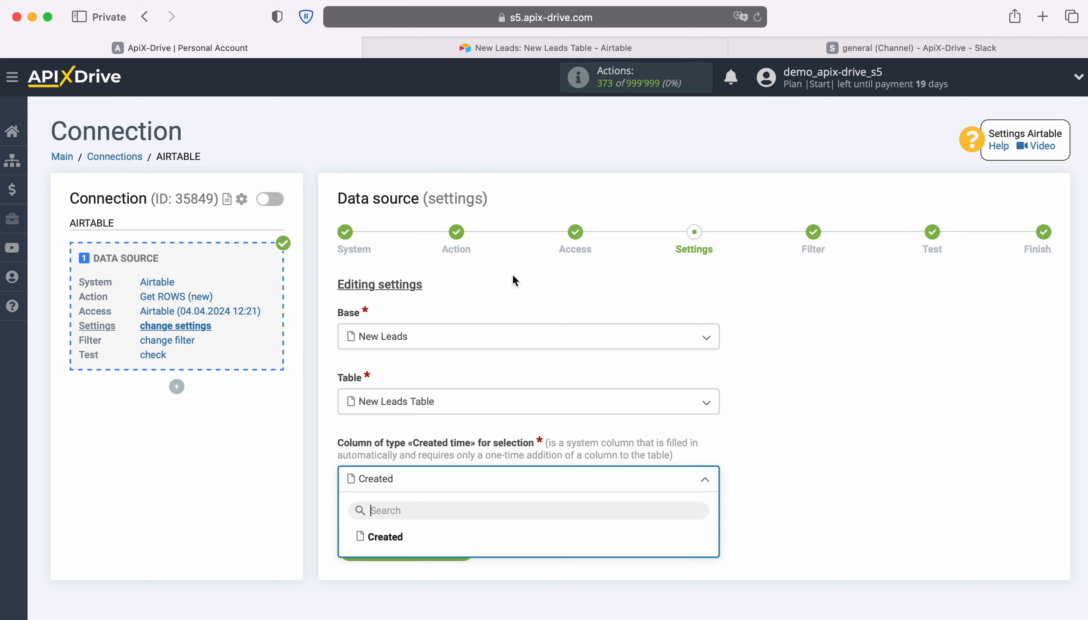
- Use Created as the created-time column and finish the data source setup without a filter, accepting the test data
left_click(380, 544)
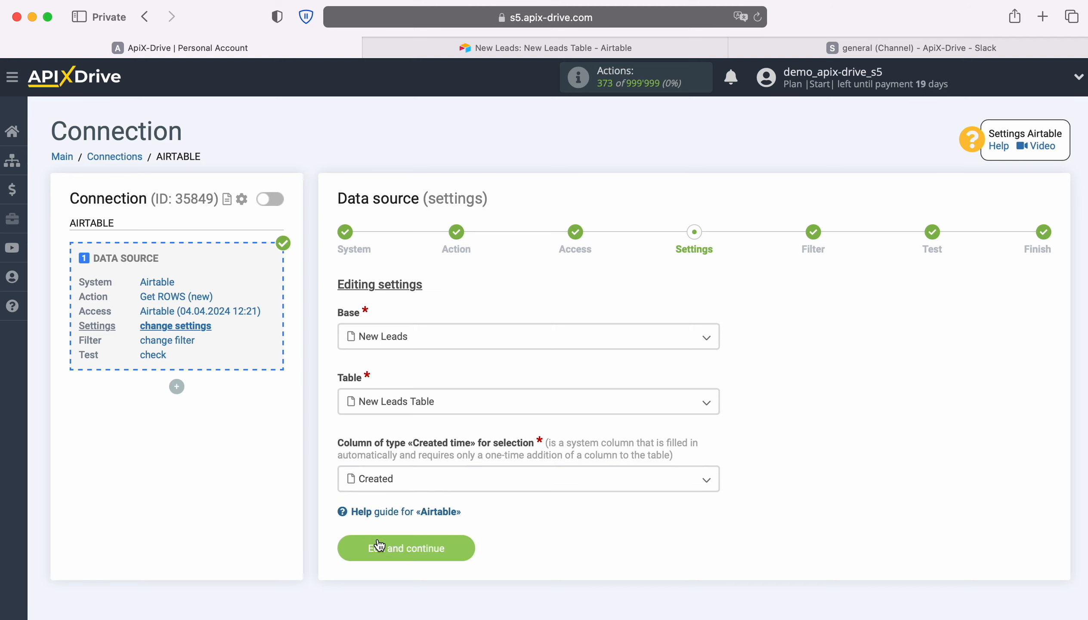
left_click(469, 548)
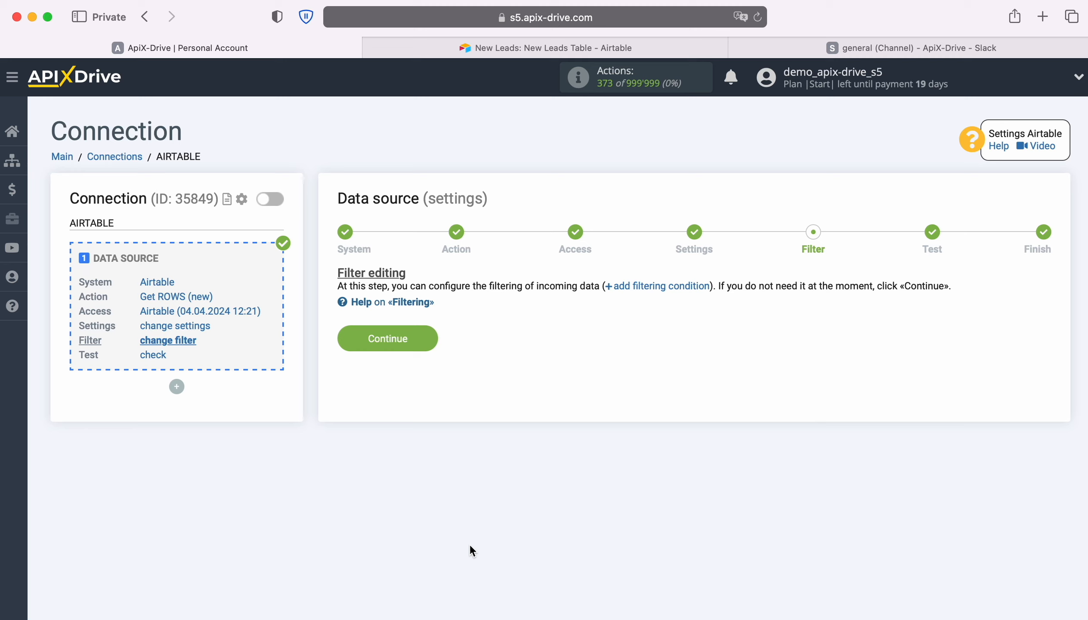
left_click(427, 338)
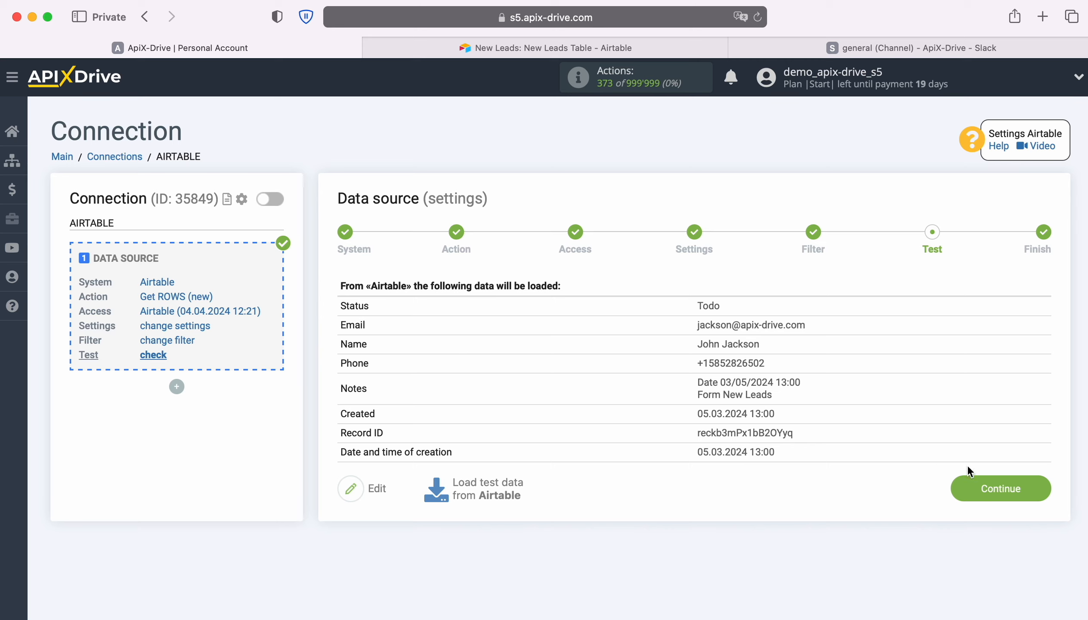
left_click(1036, 486)
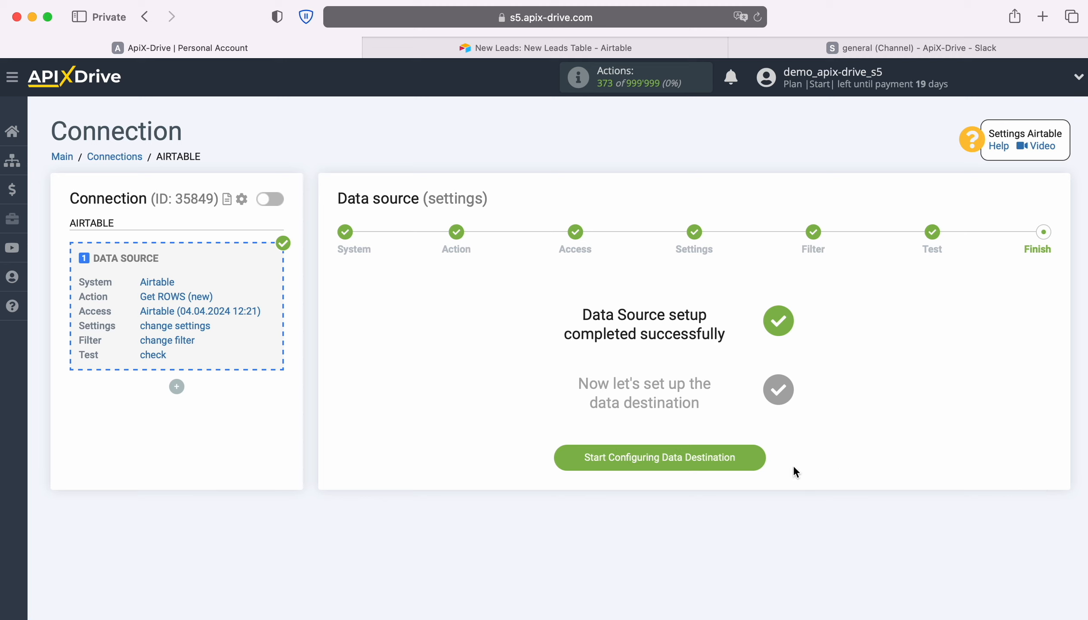
- Start configuring the data destination and set Slack as its system
left_click(764, 461)
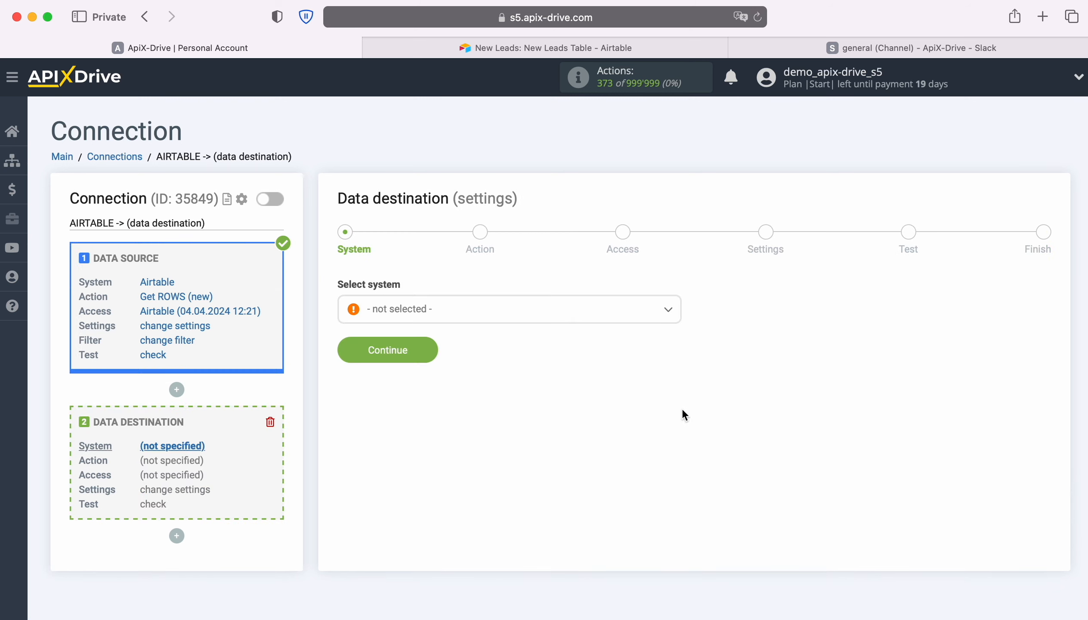
left_click(588, 311)
scroll(590, 440, "down", 10)
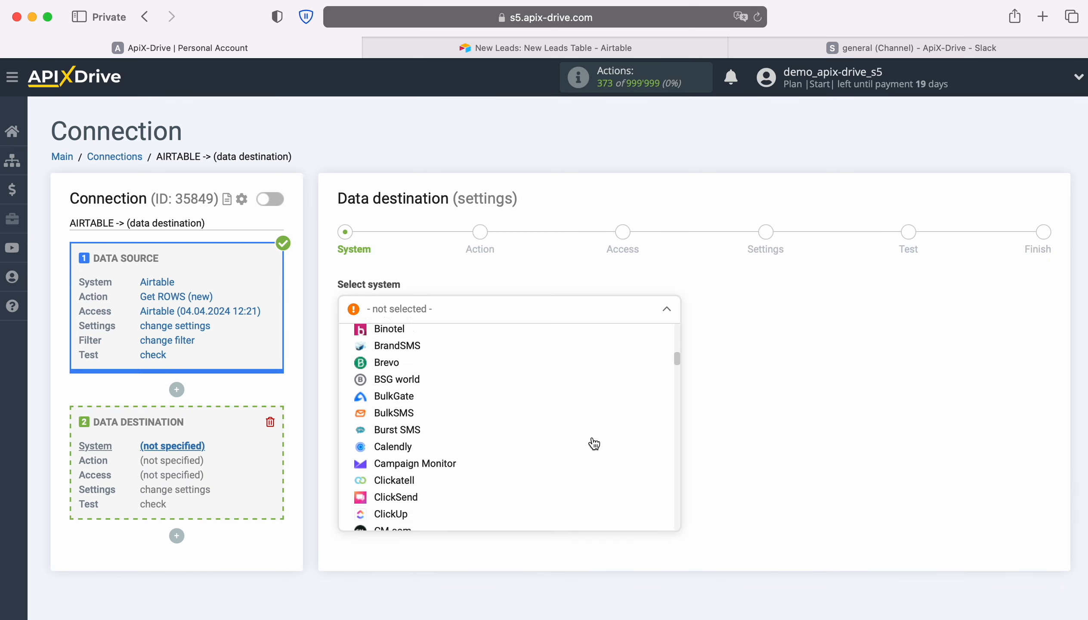
scroll(594, 443, "down", 12)
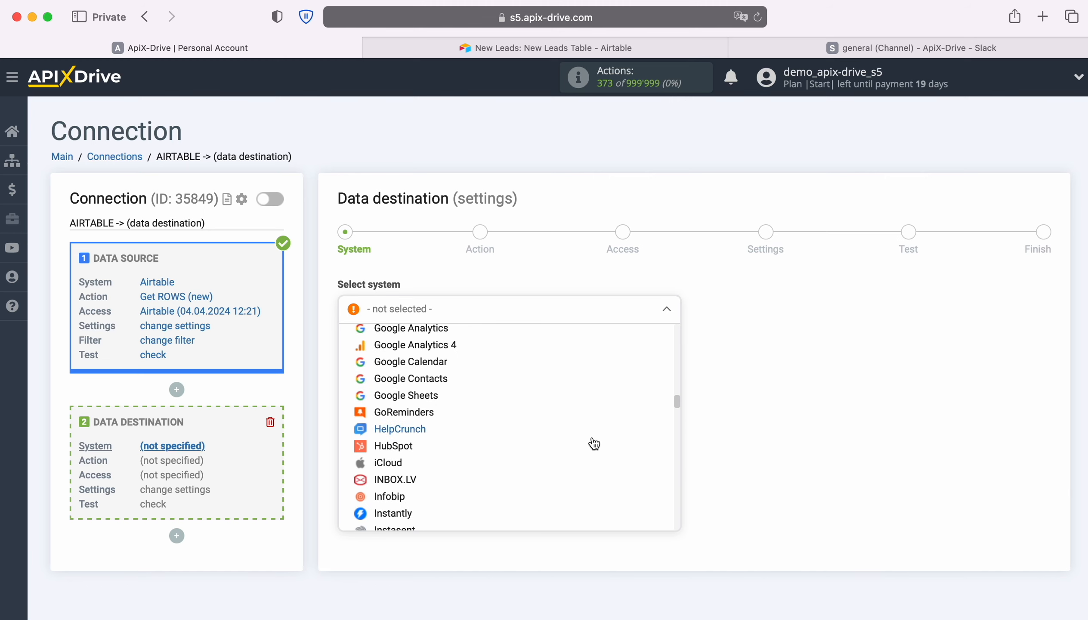
scroll(594, 443, "down", 12)
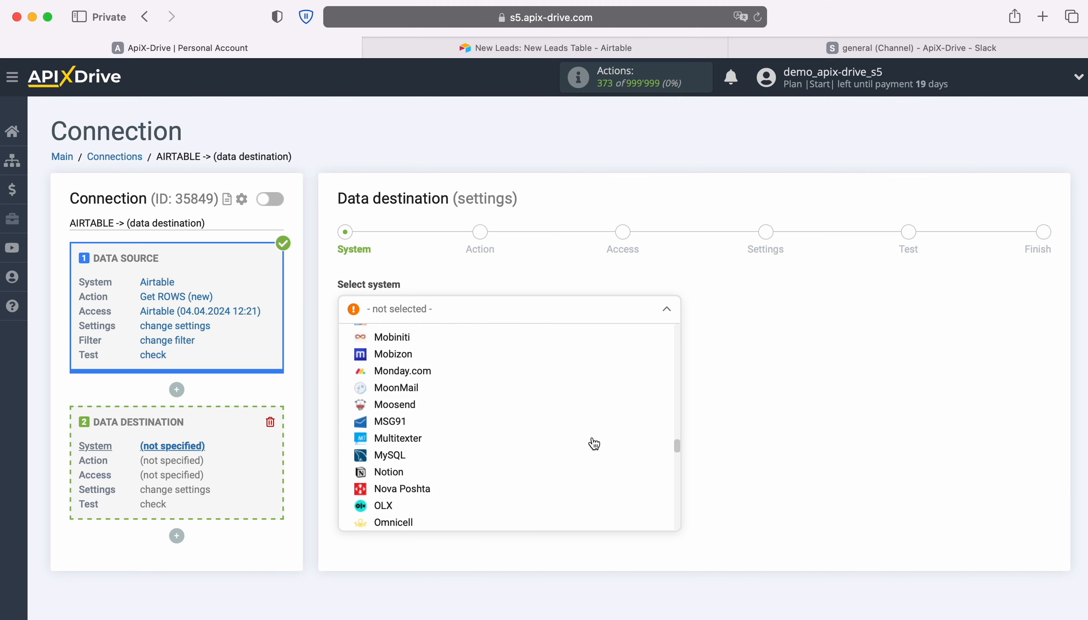
scroll(594, 444, "down", 12)
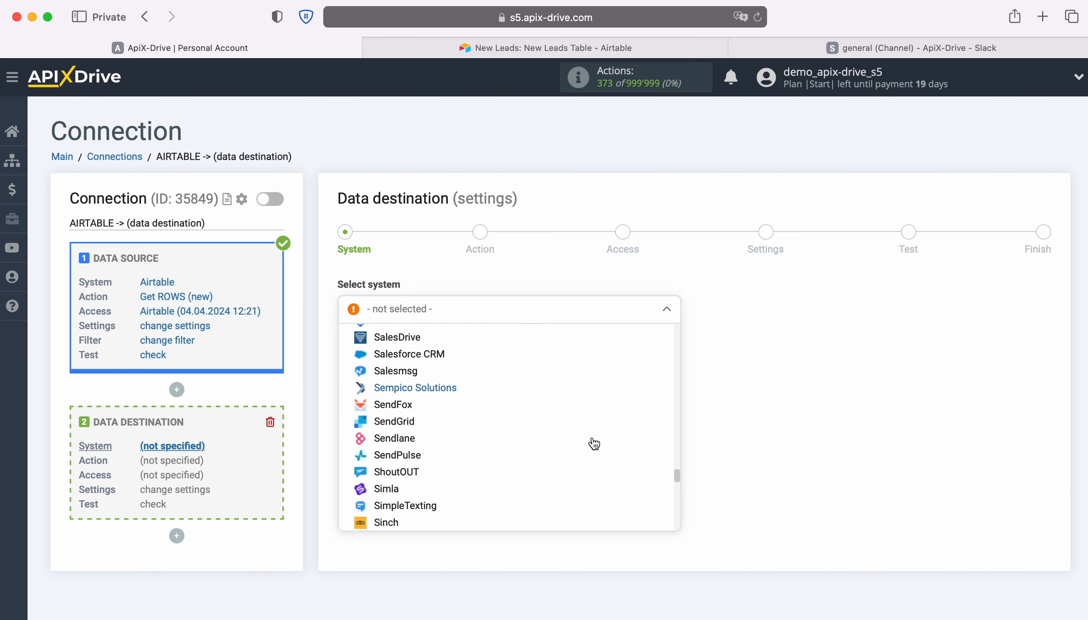
scroll(592, 443, "down", 2)
left_click(408, 434)
left_click(435, 349)
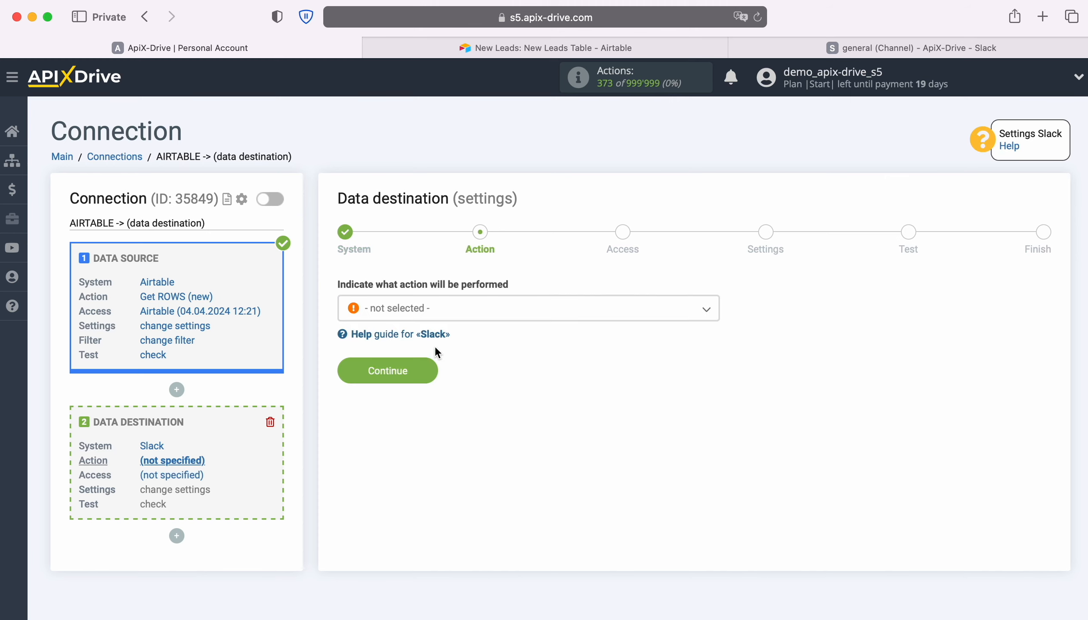
- Set the Slack action to Send MESSAGE (channel) and start connecting a Slack account
left_click(491, 312)
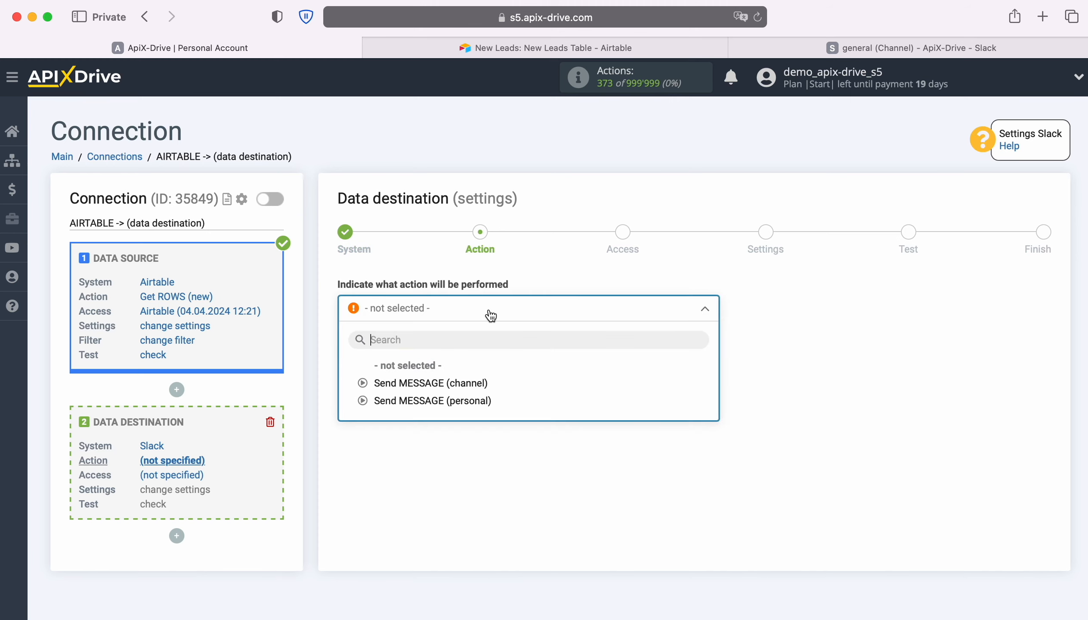
left_click(458, 383)
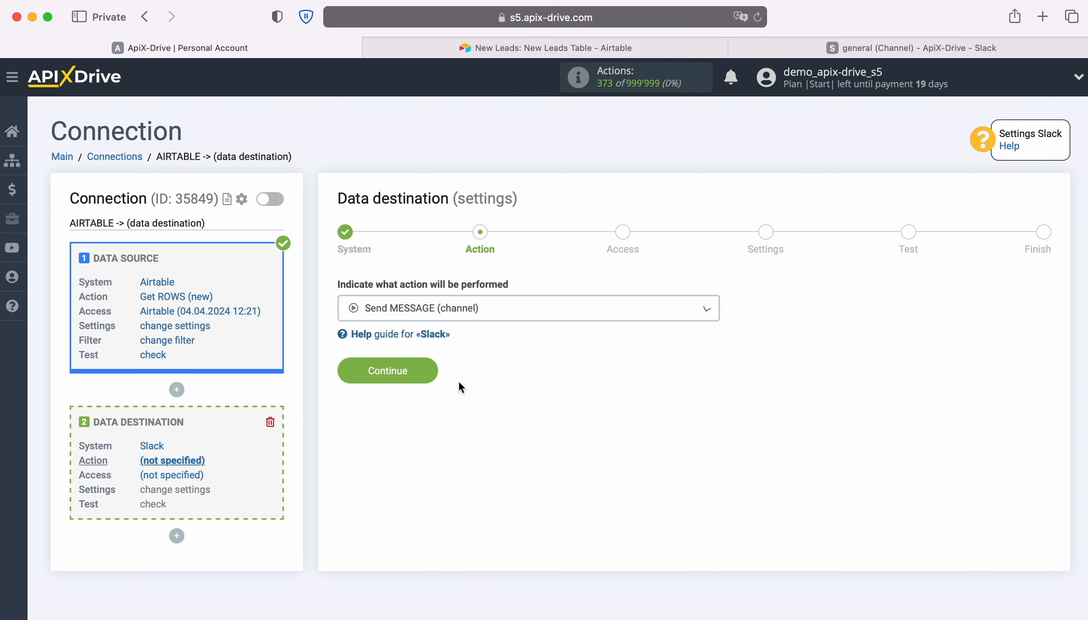
left_click(436, 374)
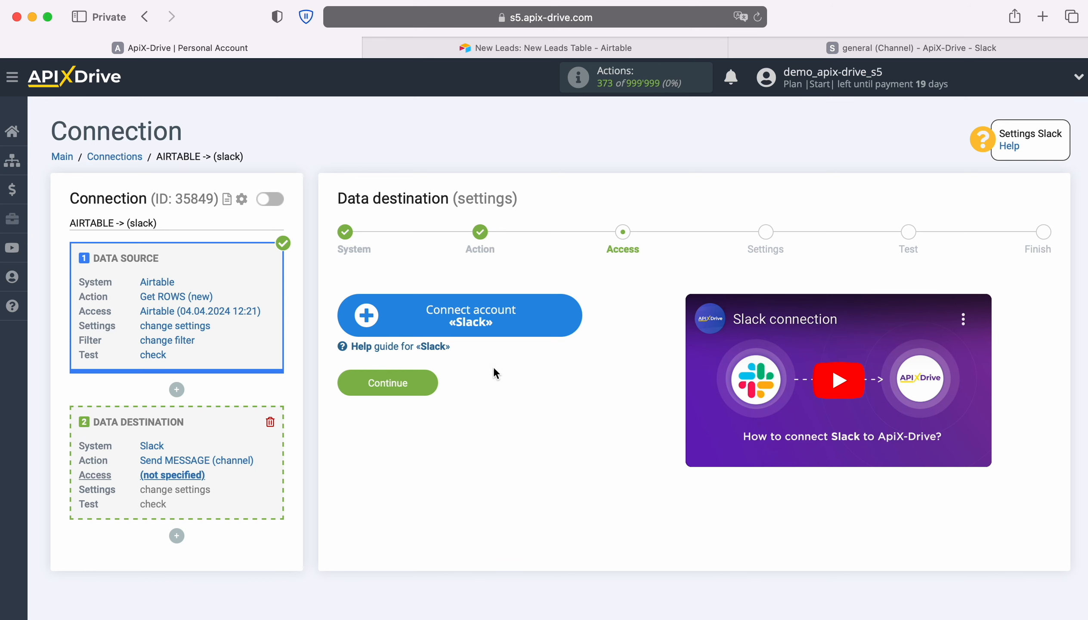
left_click(574, 310)
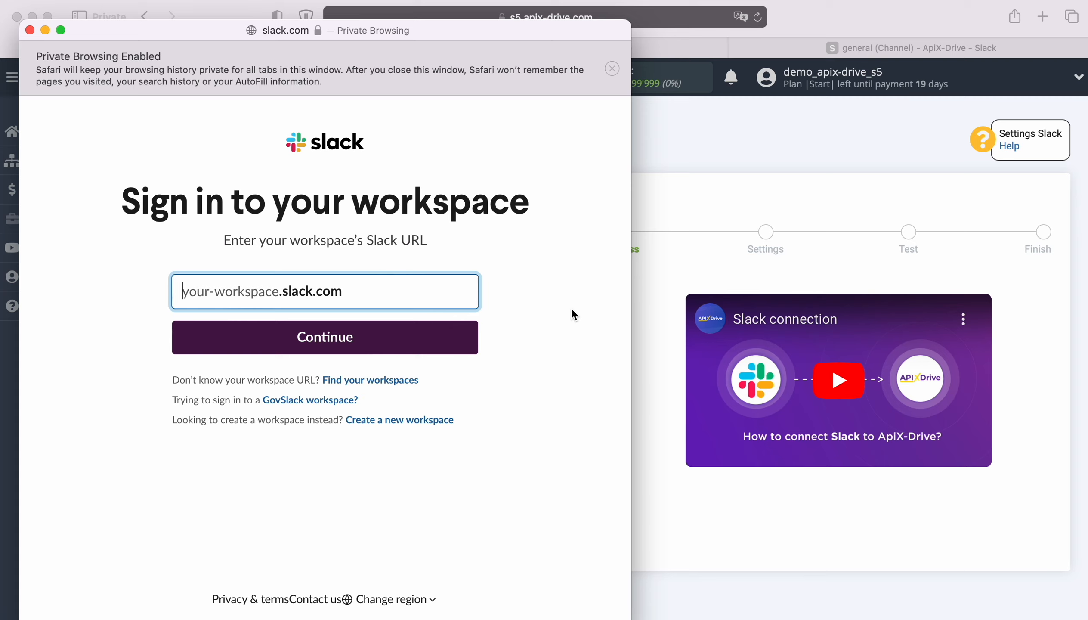
- Copy the workspace name apix-driveworkspace from Slack and submit it as the workspace URL in the Slack sign-in window
left_click(837, 48)
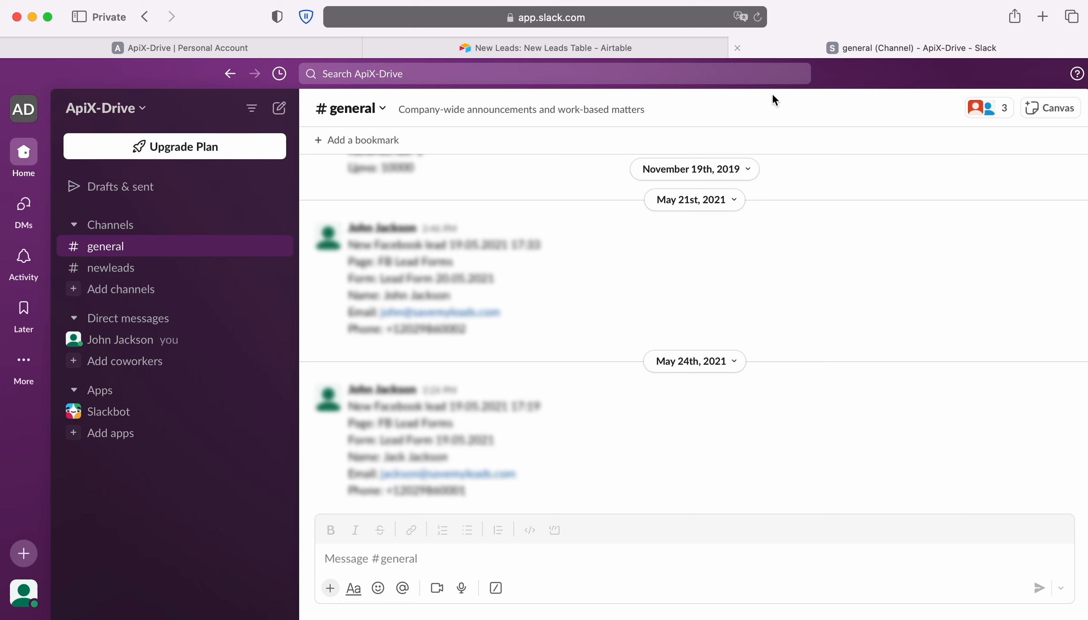
left_click(143, 109)
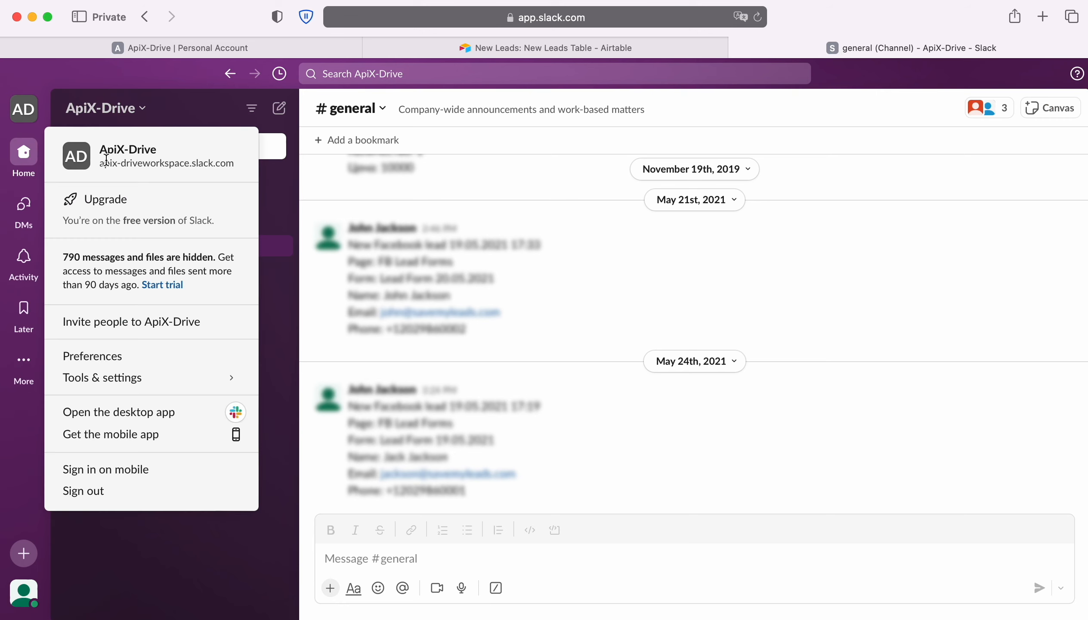
left_click_drag(99, 163, 188, 167)
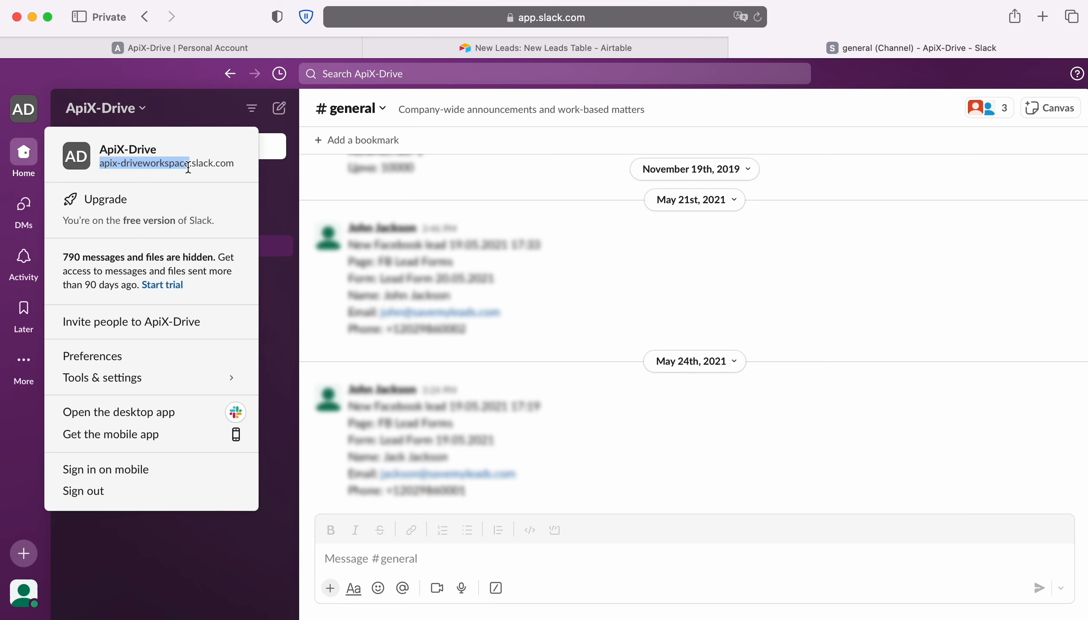
right_click(164, 164)
left_click(195, 231)
key("super+grave")
right_click(202, 288)
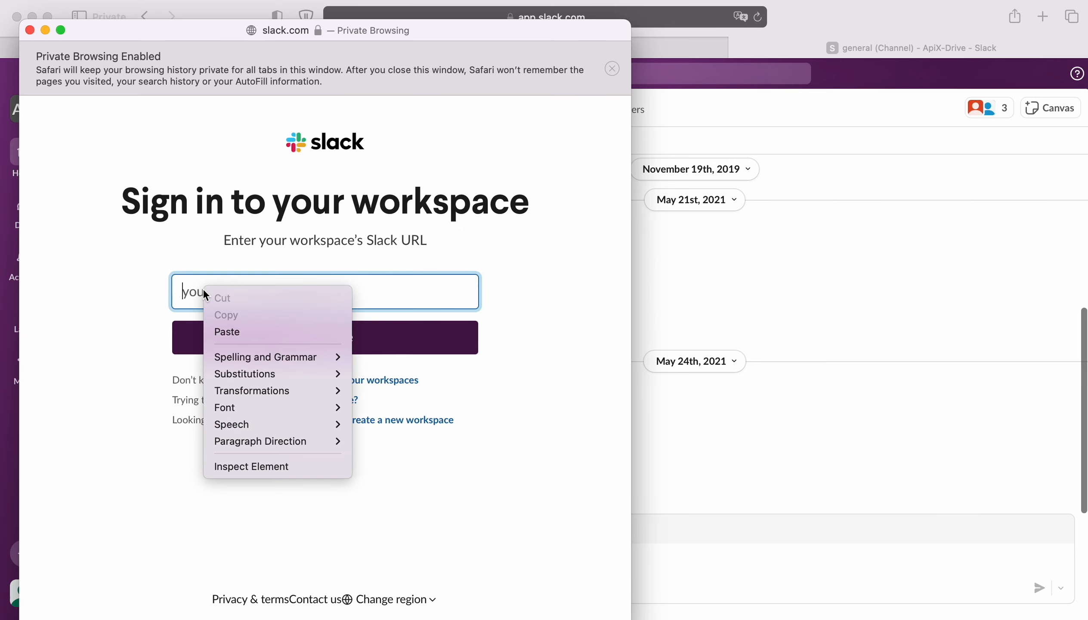
left_click(227, 331)
left_click(342, 338)
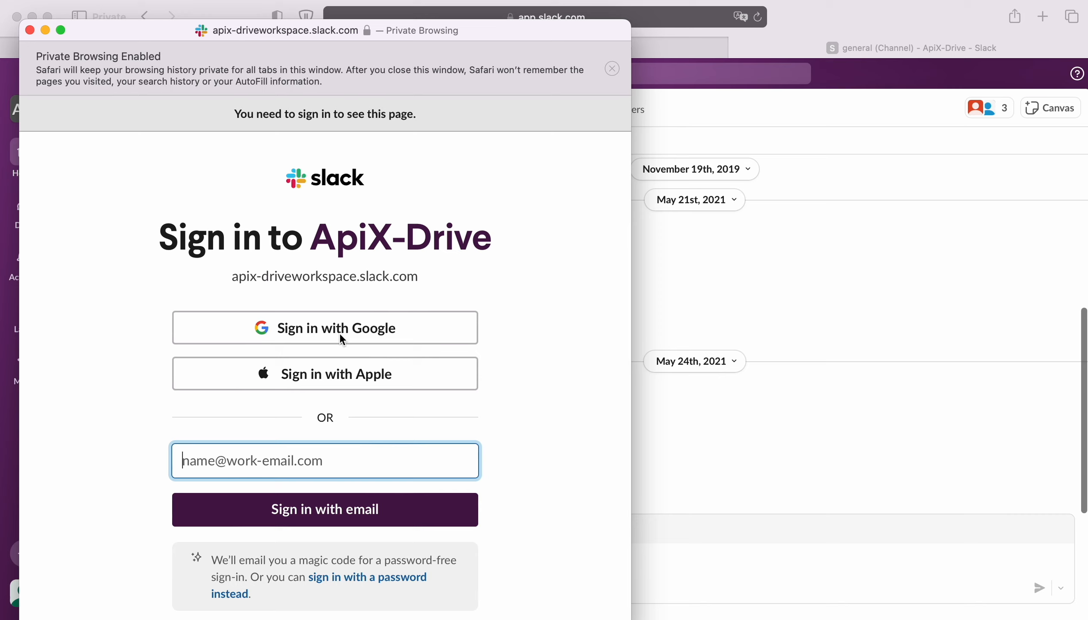
- Sign in to the Slack workspace with the saved Google account and allow ApiX-Drive to access it
left_click(363, 330)
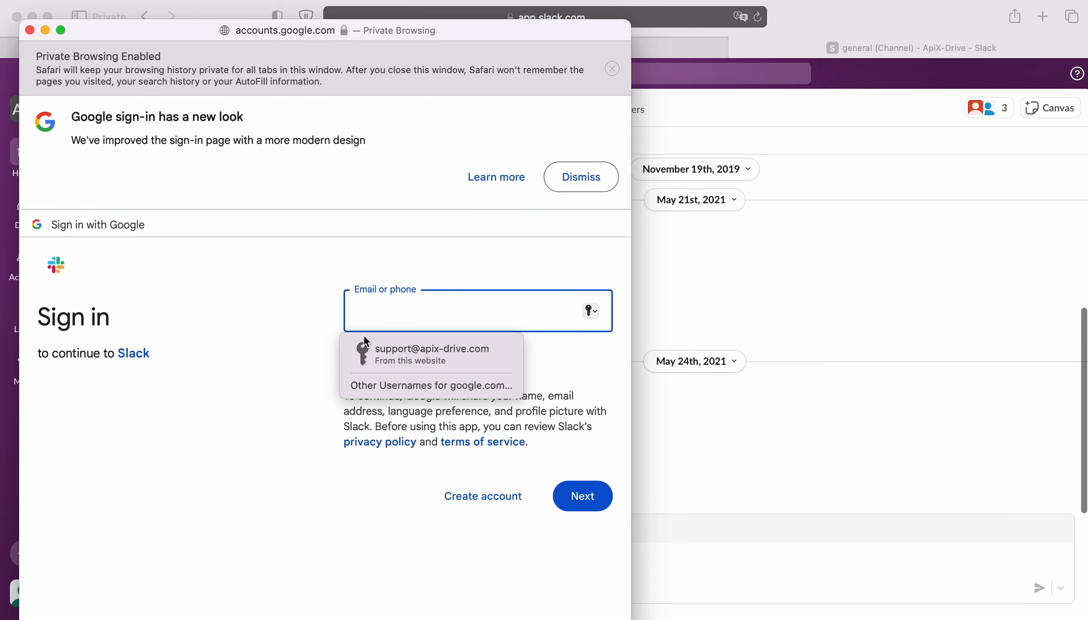
left_click(432, 353)
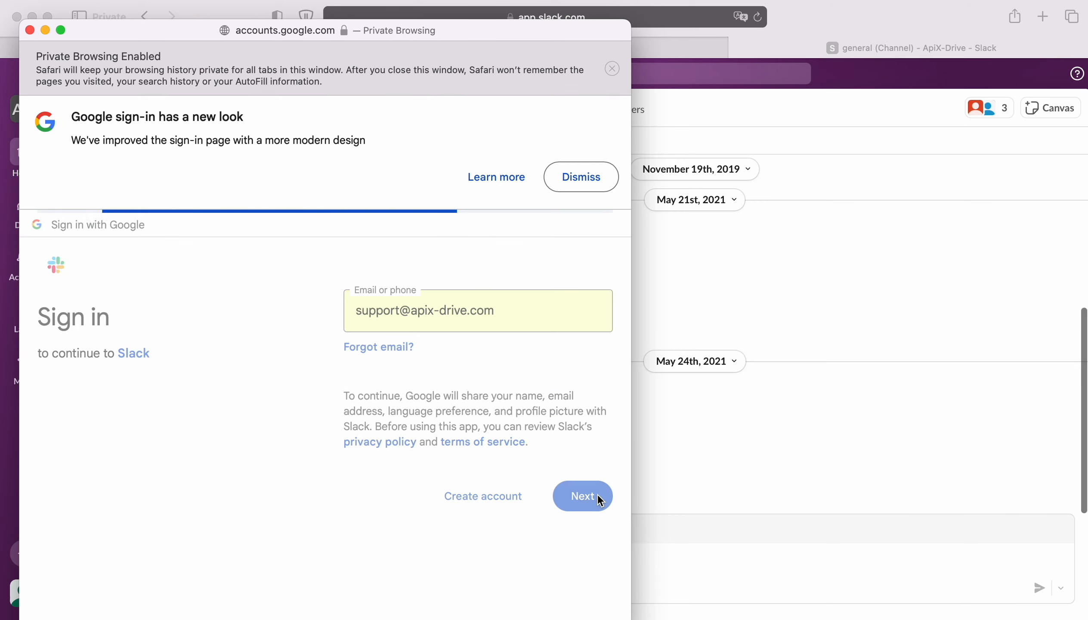
left_click(601, 522)
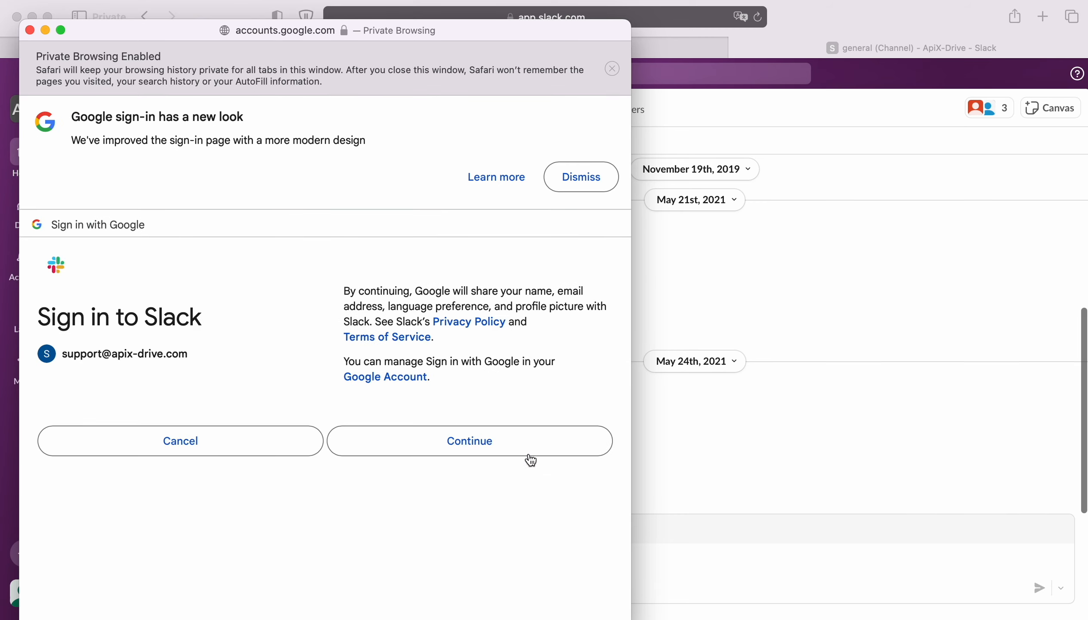
left_click(522, 442)
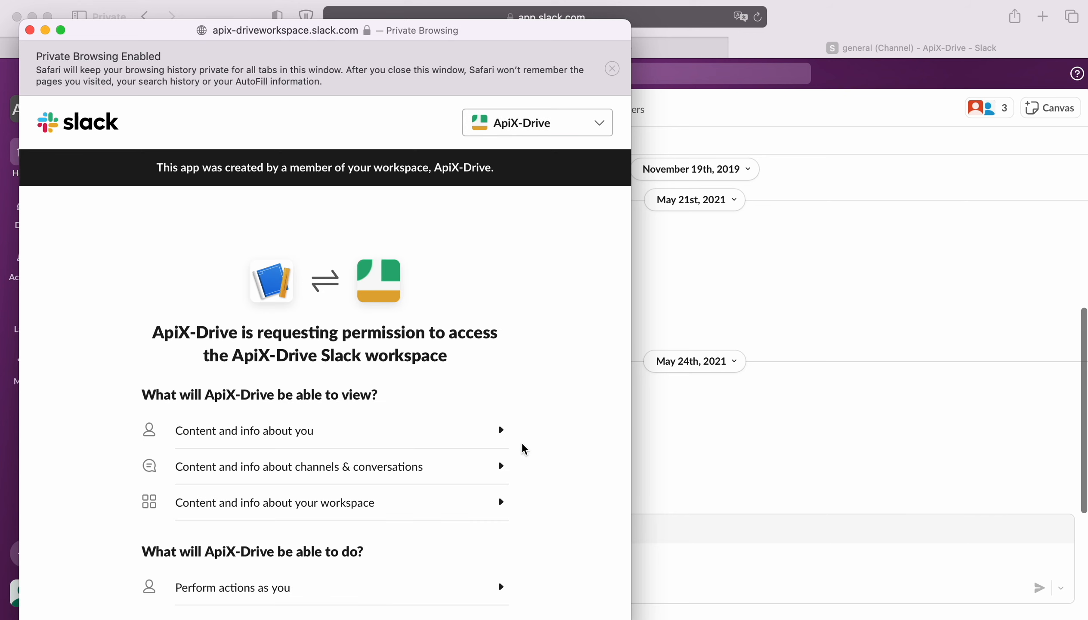
scroll(521, 441, "down", 3)
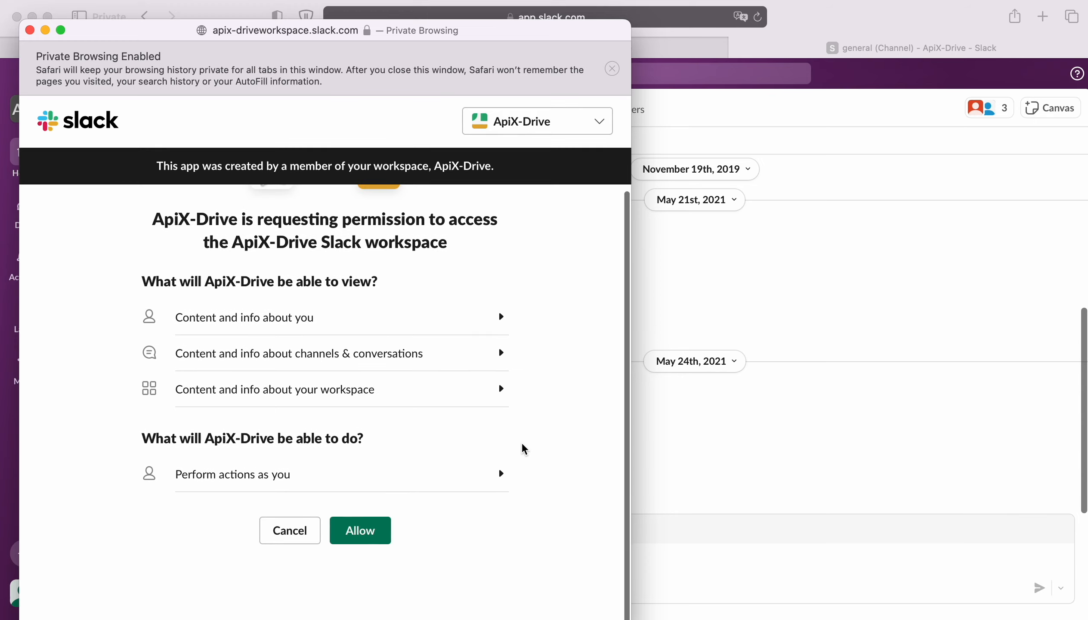
left_click(368, 534)
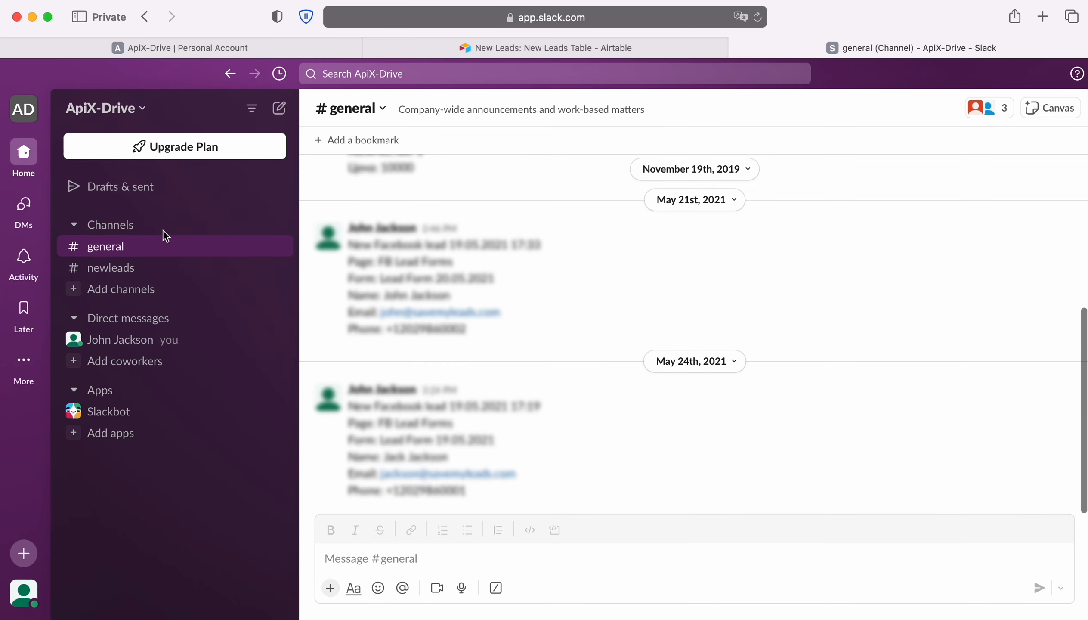
- Return to ApiX-Drive and continue with the newly connected Slack account as the login
left_click(117, 49)
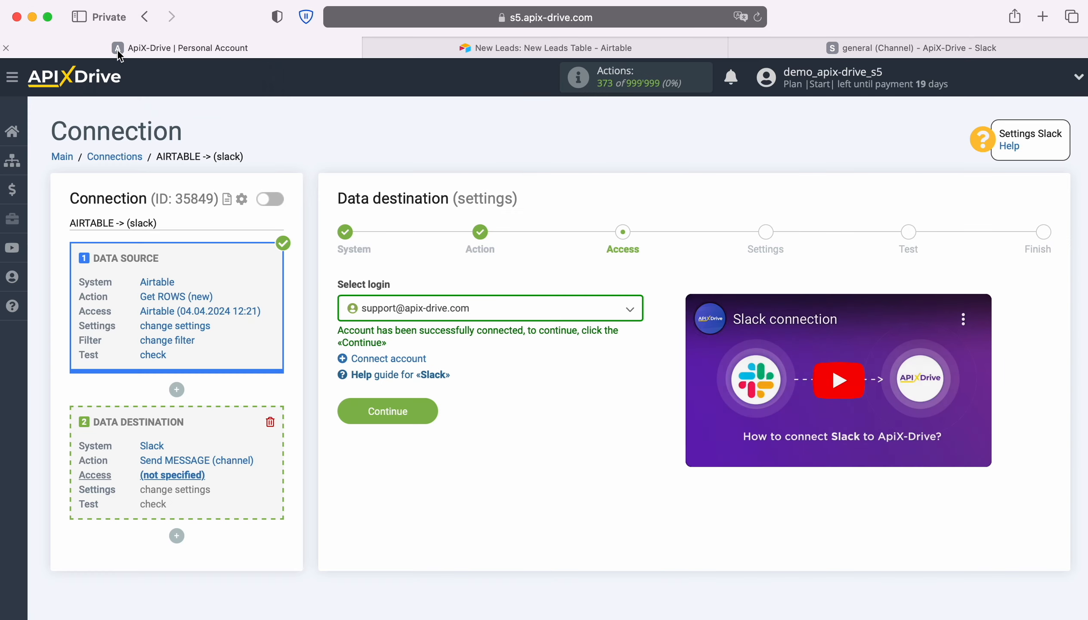
left_click(628, 314)
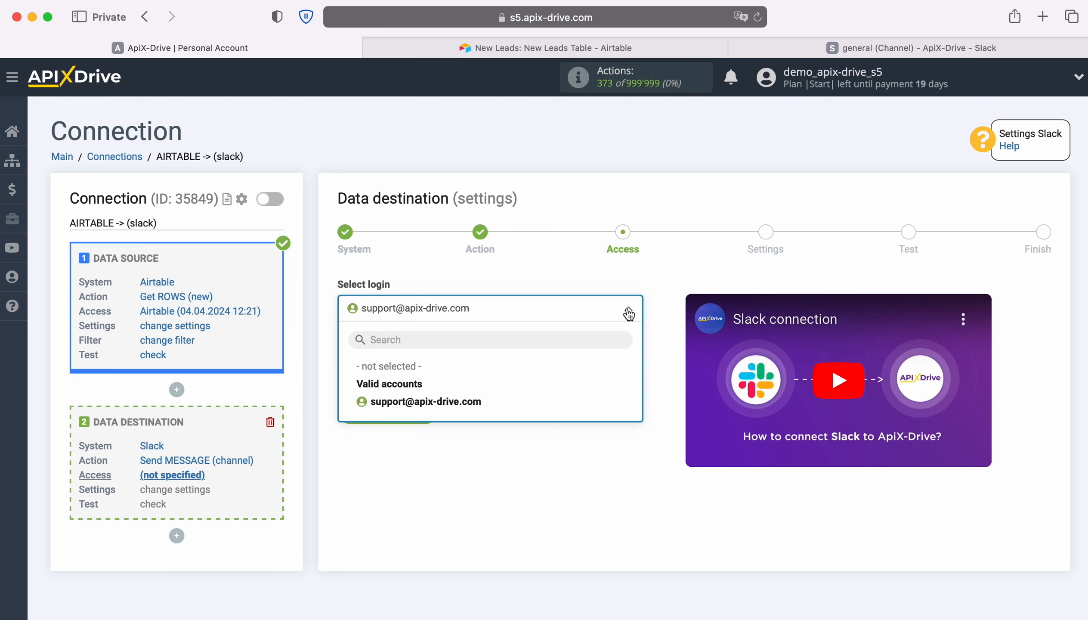
left_click(481, 403)
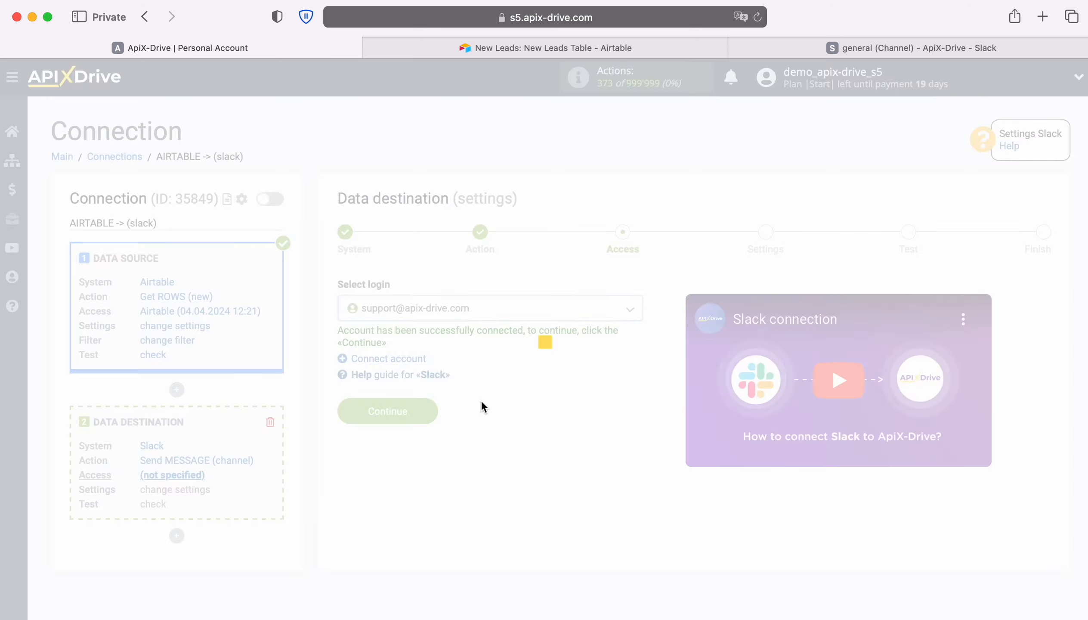
left_click(431, 410)
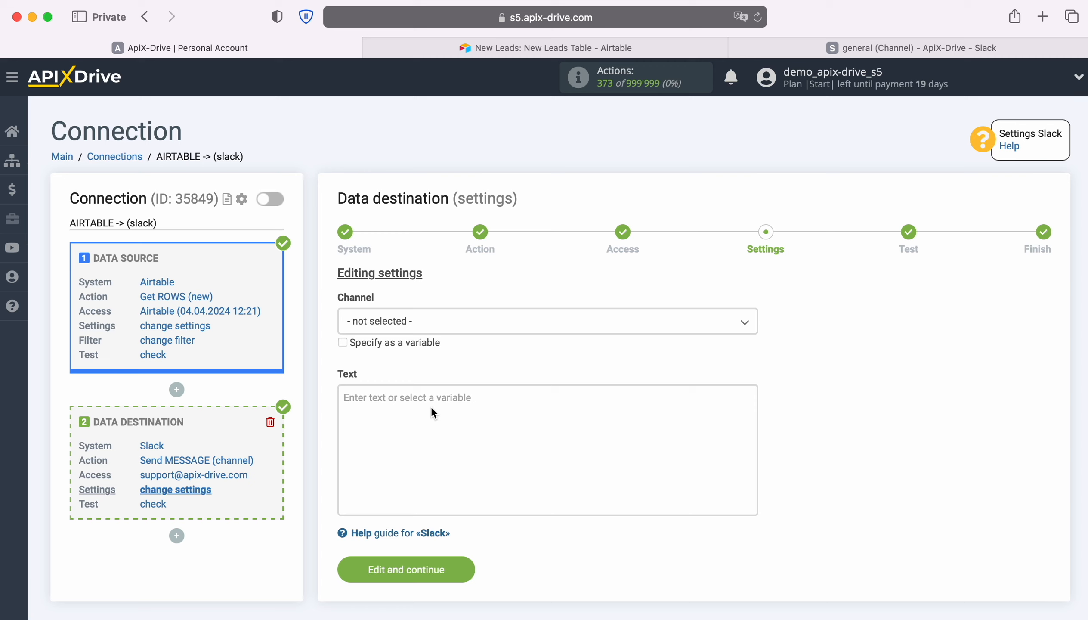
- Choose the general channel and begin the message text with the label Date before the Airtable Created variable
left_click(447, 325)
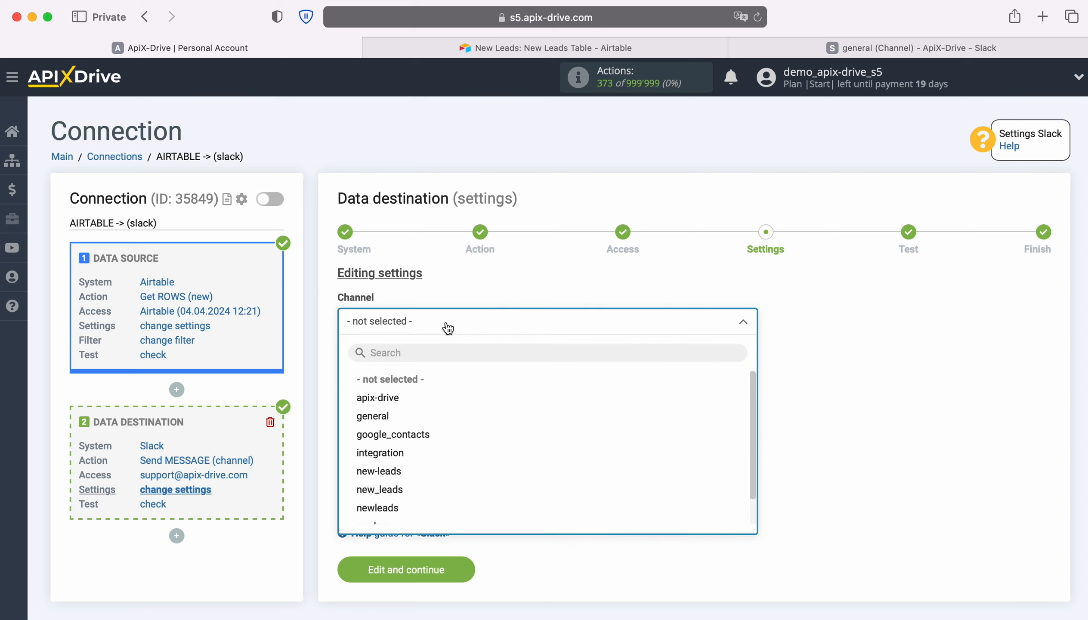
left_click(383, 417)
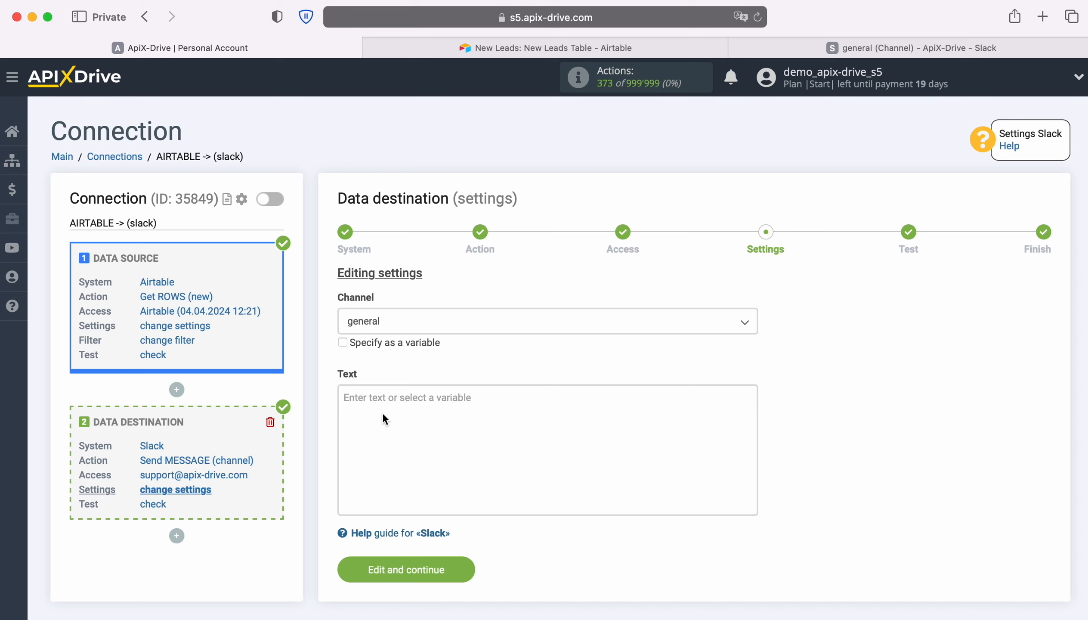
left_click(382, 412)
scroll(432, 415, "down", 5)
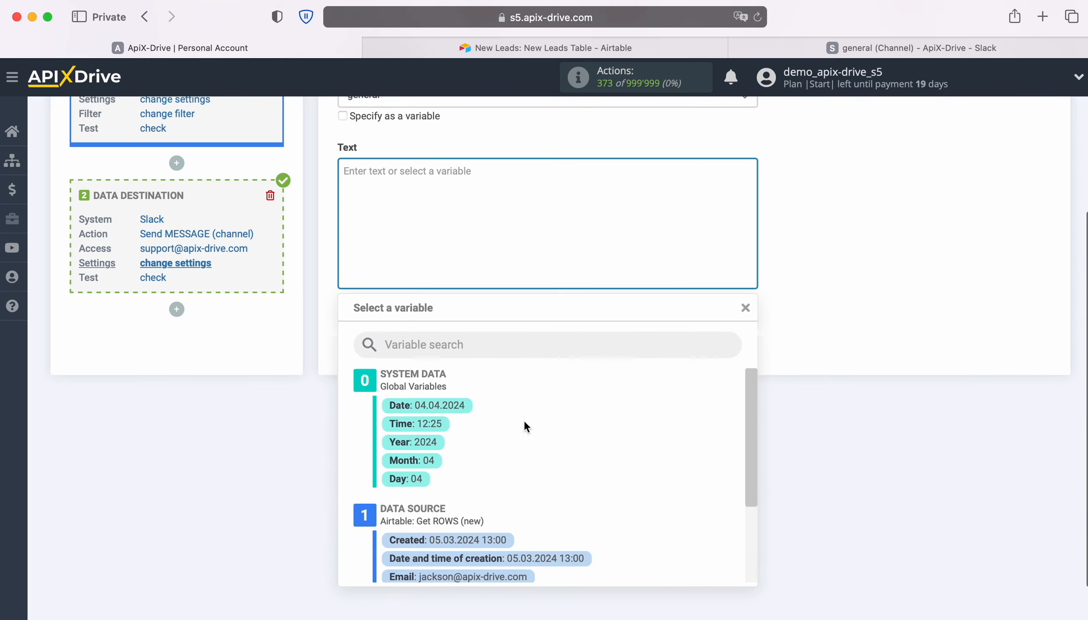
scroll(683, 445, "down", 2)
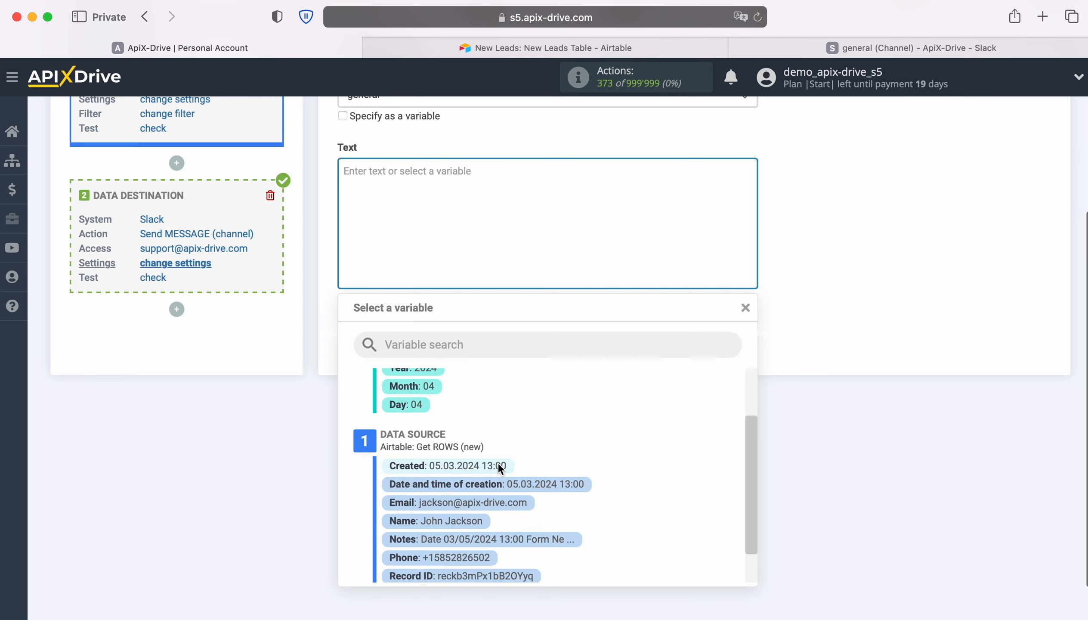
left_click(498, 463)
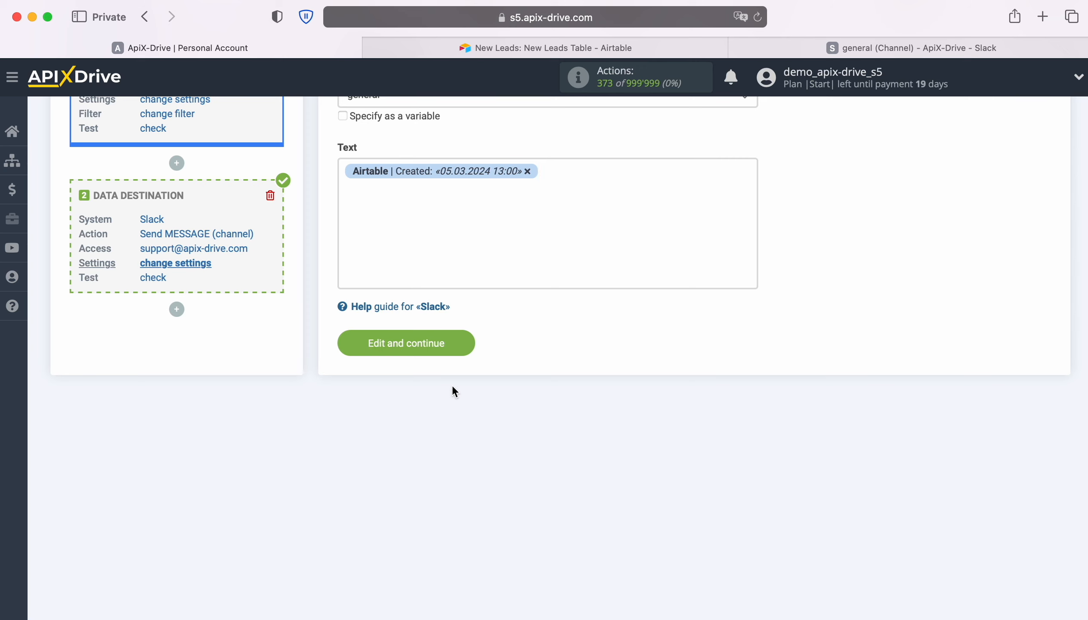
left_click(344, 171)
type("Date")
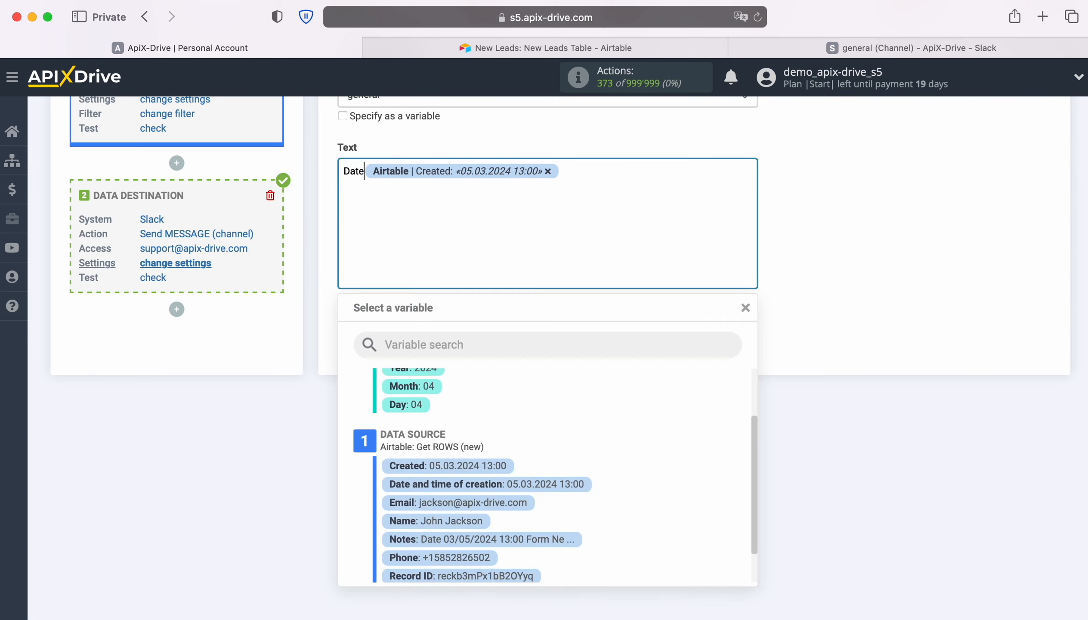
- Add a Name line and an Email line to the message text, each followed by its matching Airtable variable
left_click(582, 171)
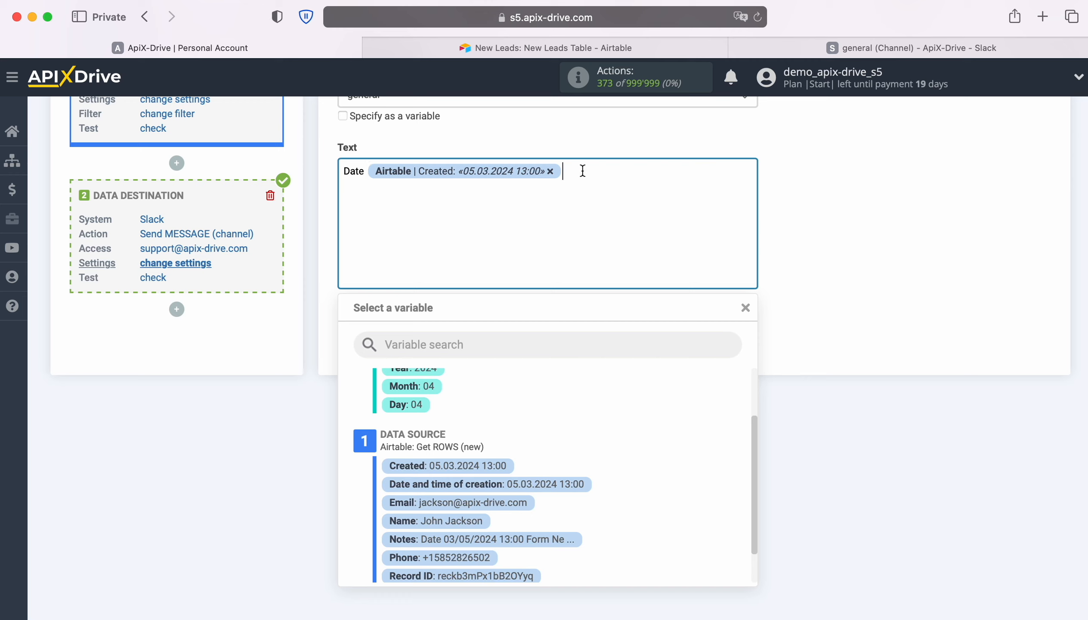
key("Return")
type("Name")
scroll(664, 377, "down", 3)
left_click(459, 428)
key("Return")
type("Email")
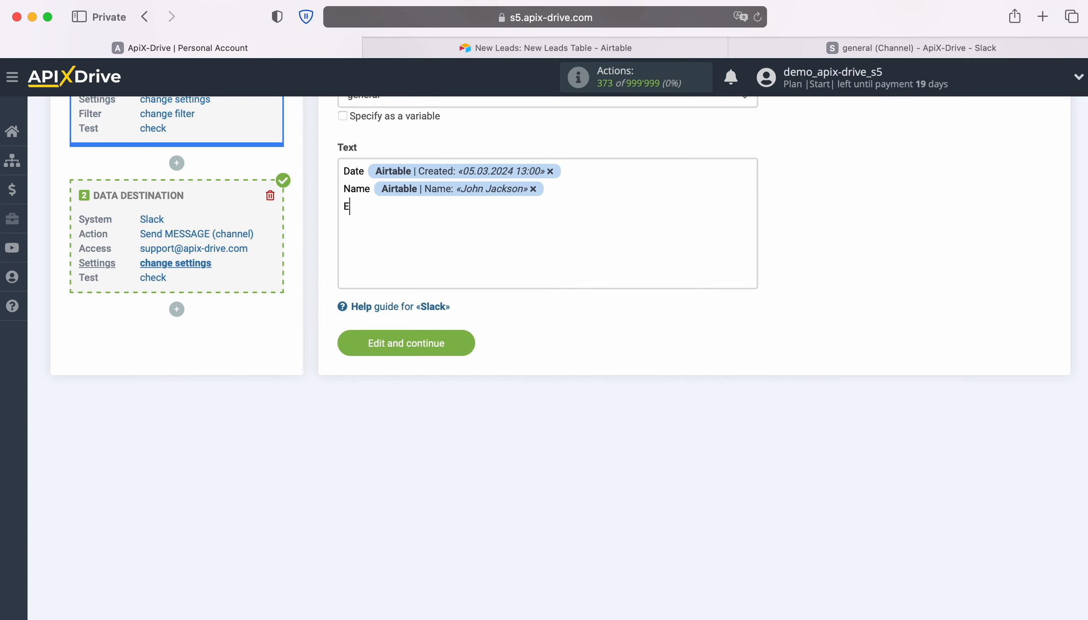
left_click(455, 239)
left_click(497, 470)
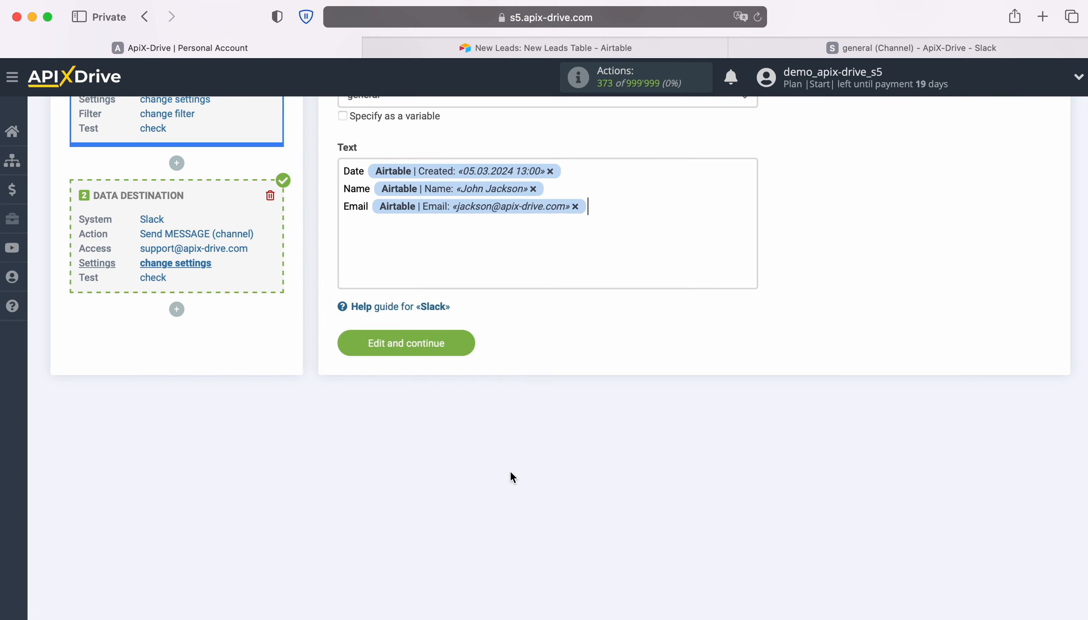
- Add a Phone line with the Airtable Phone variable and a Note line with the Notes variable to the message text
key("Return")
type("Phone")
left_click(414, 219)
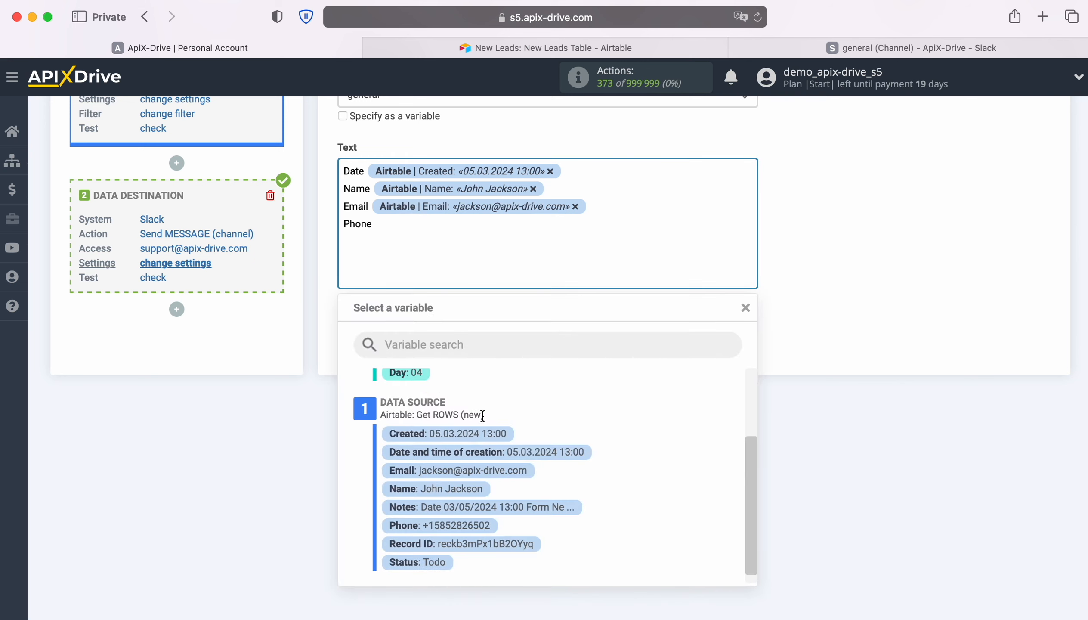
left_click(475, 529)
key("Return")
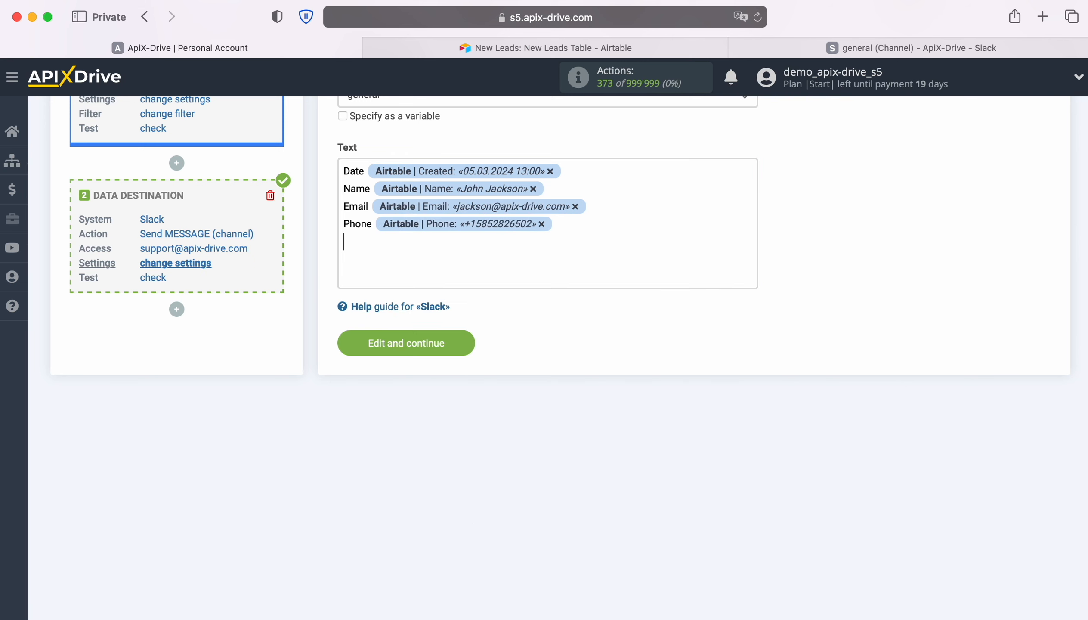
type("Note")
left_click(452, 242)
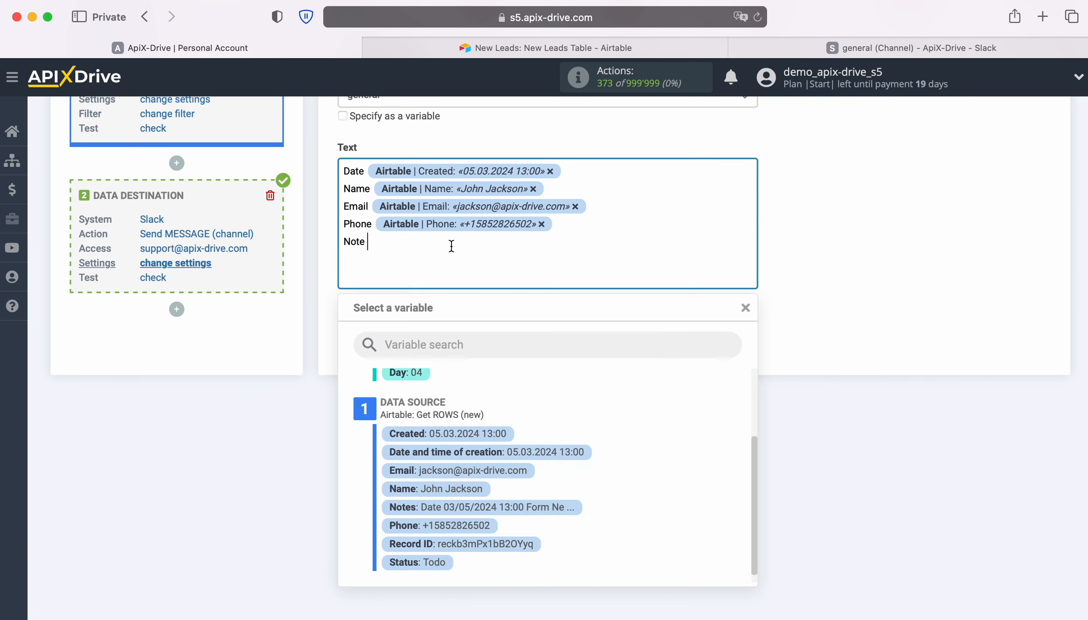
left_click(486, 507)
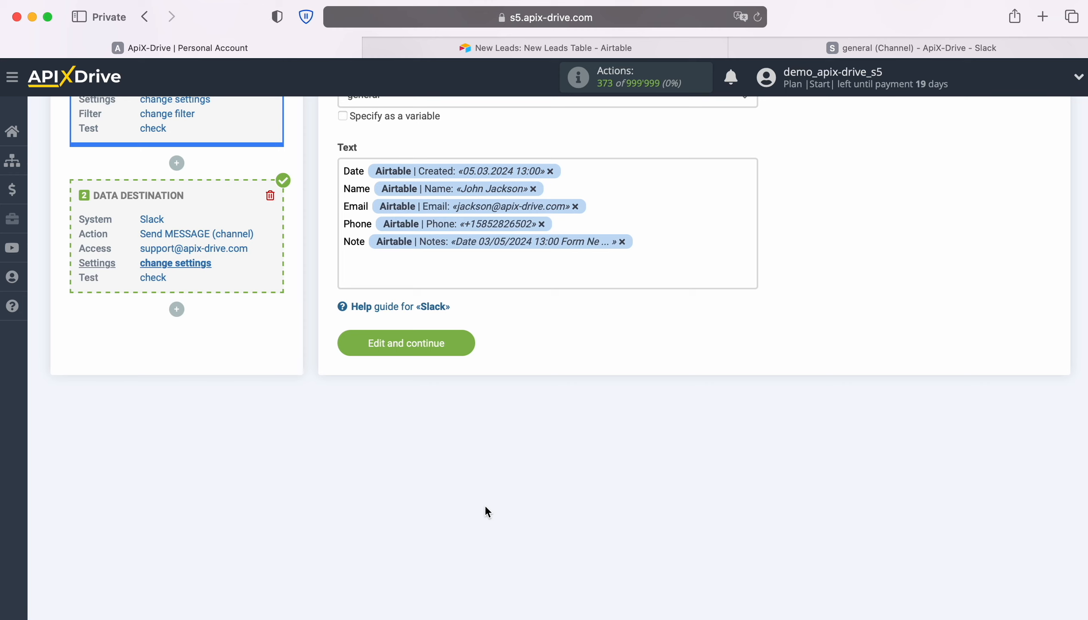
- Save the destination settings, send the test data to Slack, and check the general channel for the message
left_click(465, 342)
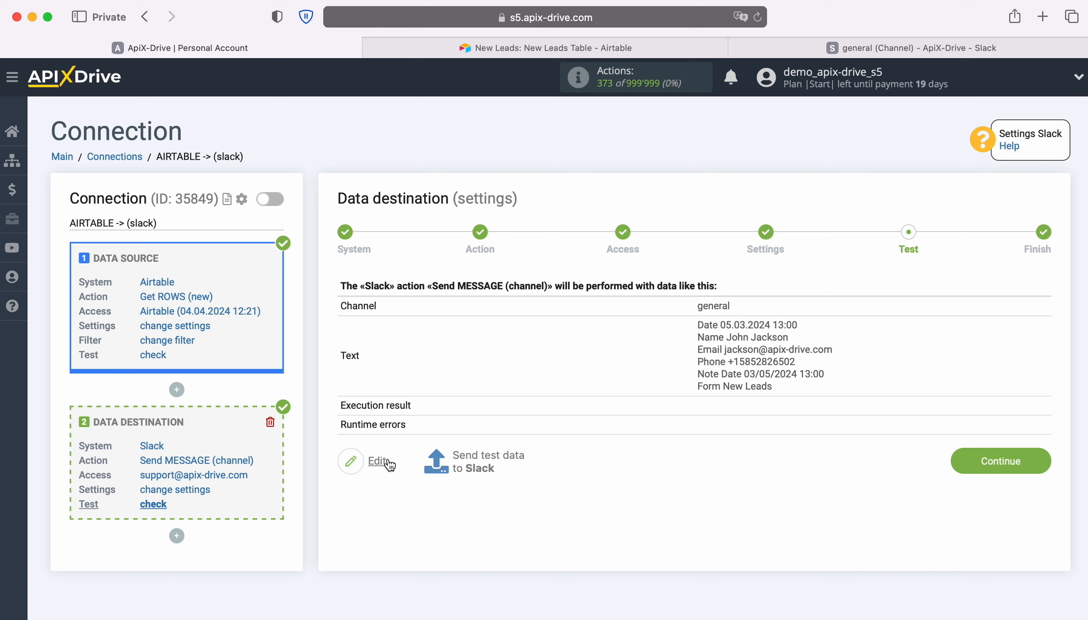
left_click(492, 458)
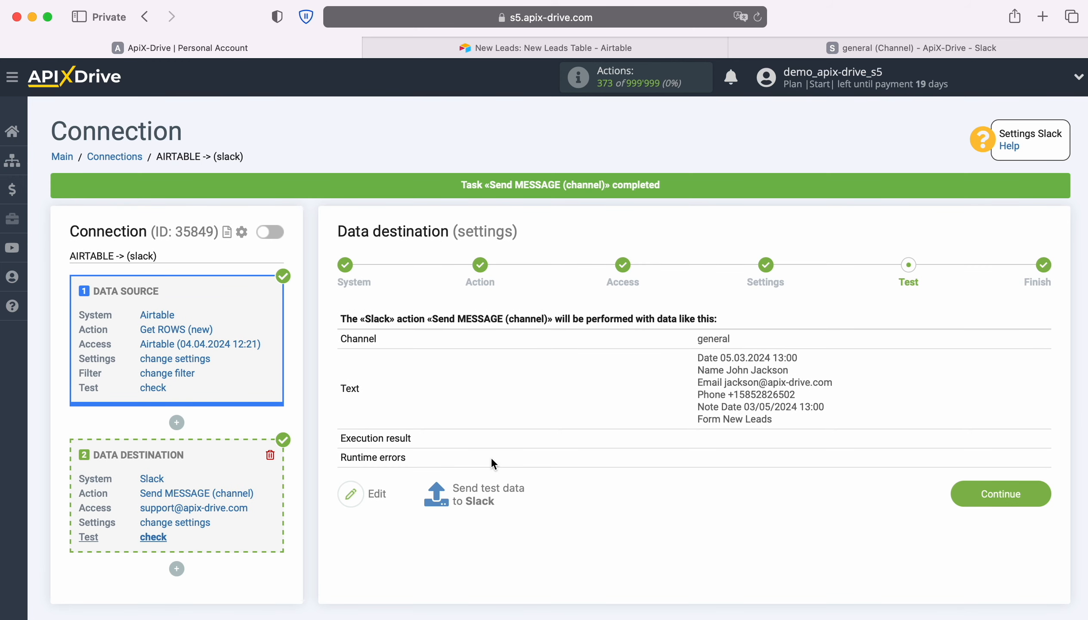
left_click(833, 46)
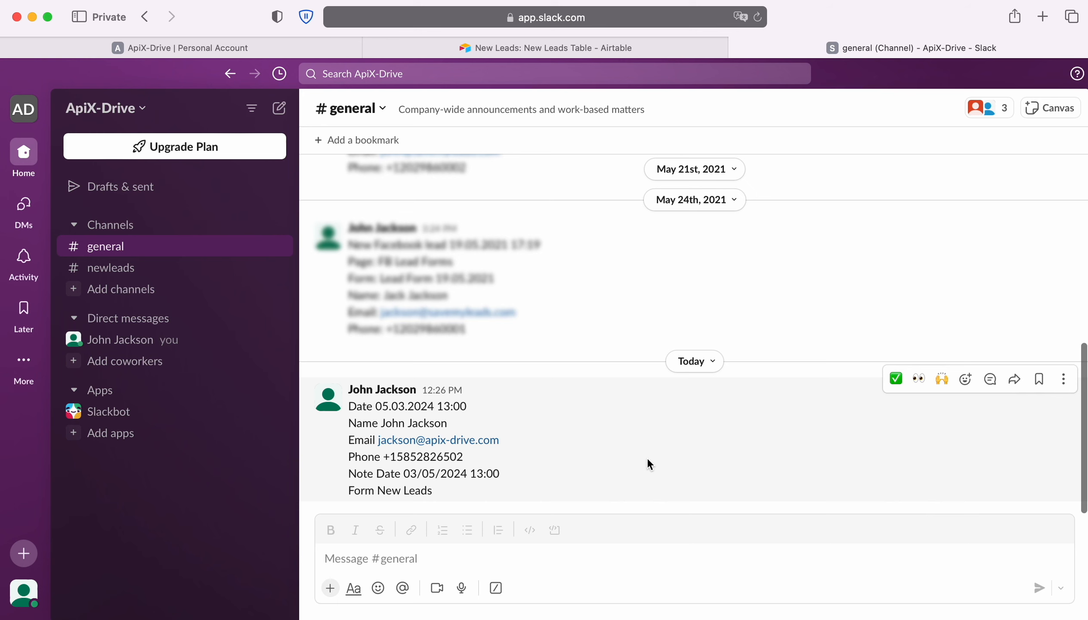
- Return to ApiX-Drive, finish the data destination setup, and enable automatic updates for the connection
left_click(231, 47)
left_click(1043, 496)
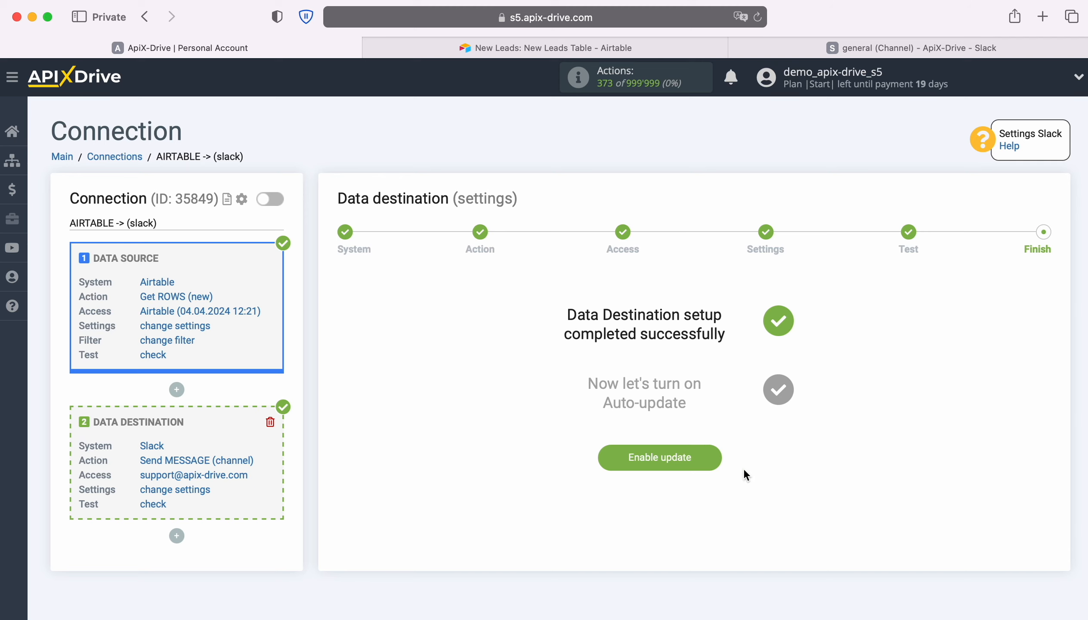
left_click(717, 455)
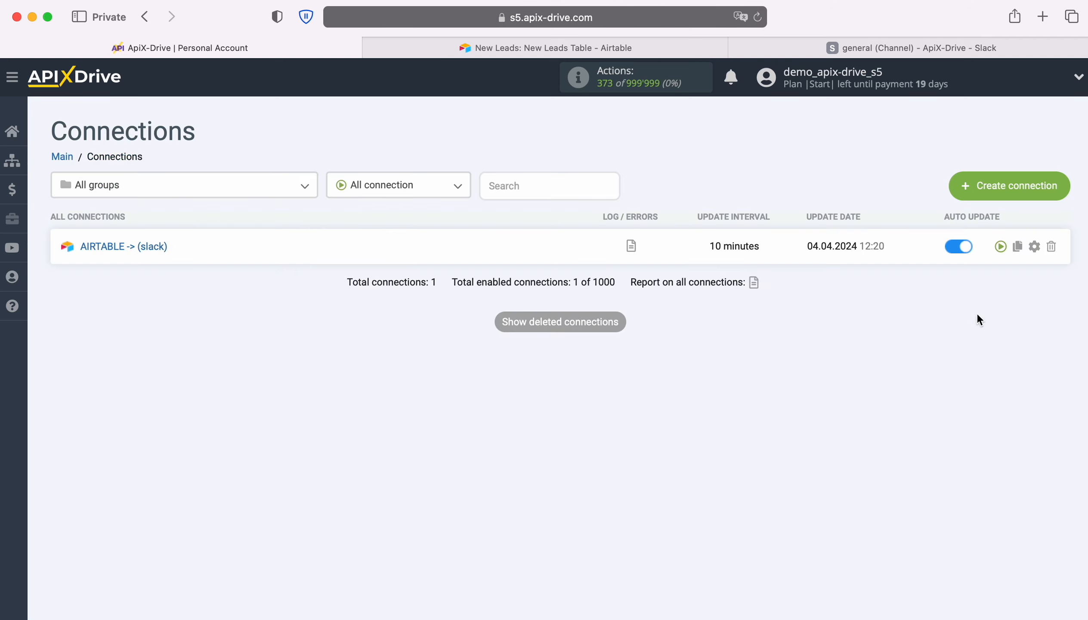
- Set the update interval of the AIRTABLE -> (slack) connection to 5 minutes and save the connection setup
left_click(1035, 246)
left_click(644, 361)
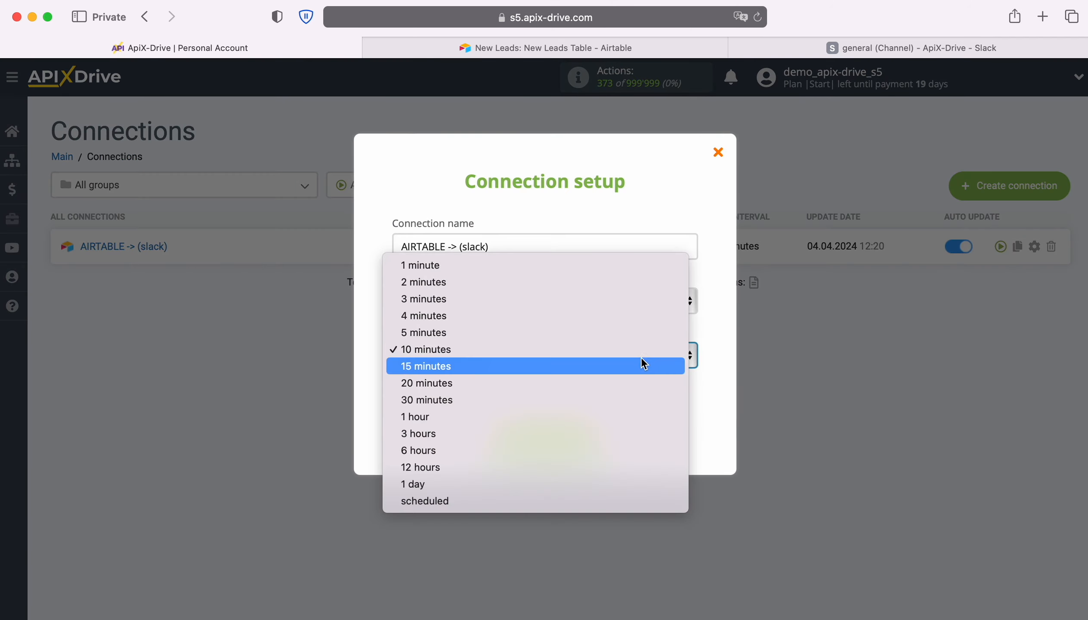
left_click(606, 337)
left_click(601, 443)
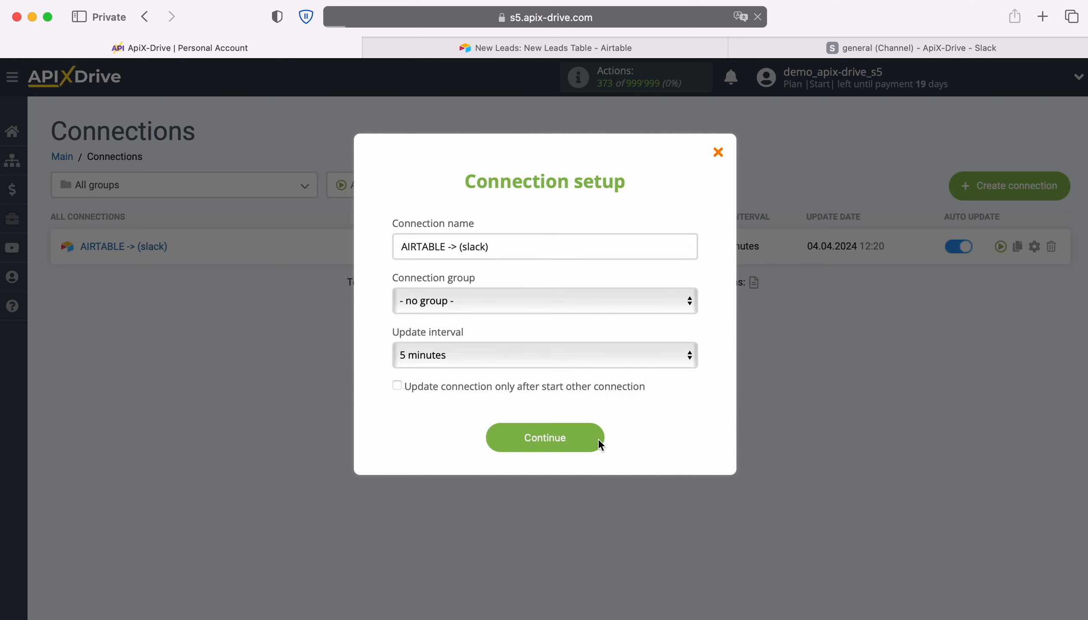